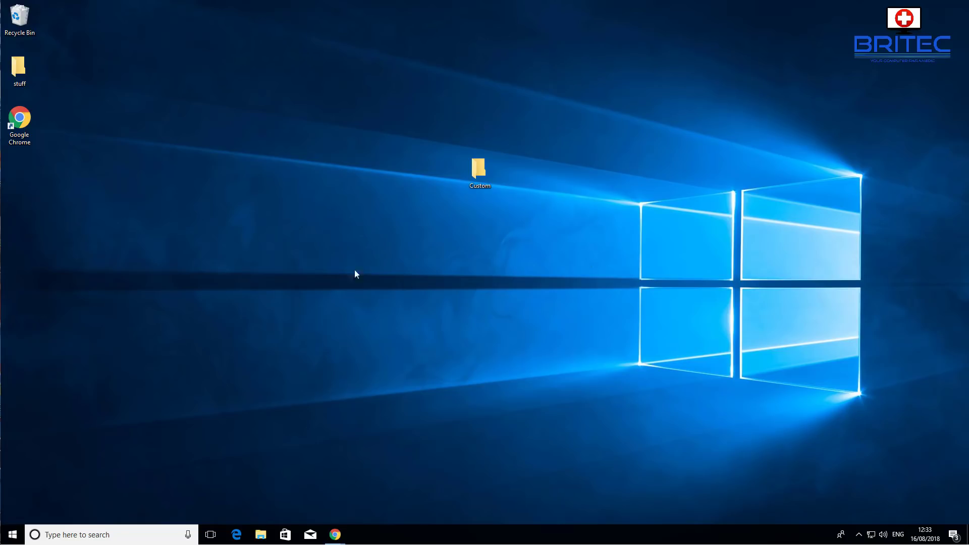
pyautogui.click(12, 534)
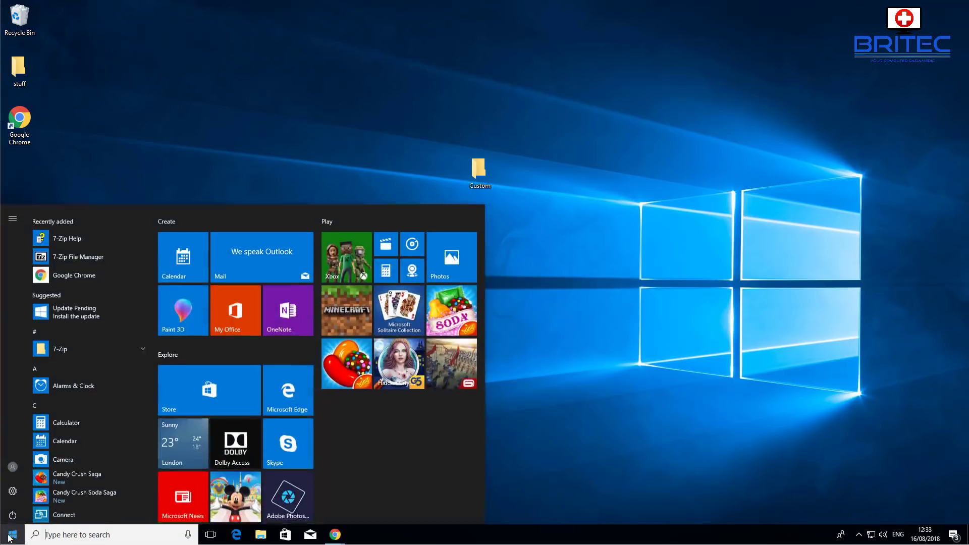
pyautogui.click(664, 437)
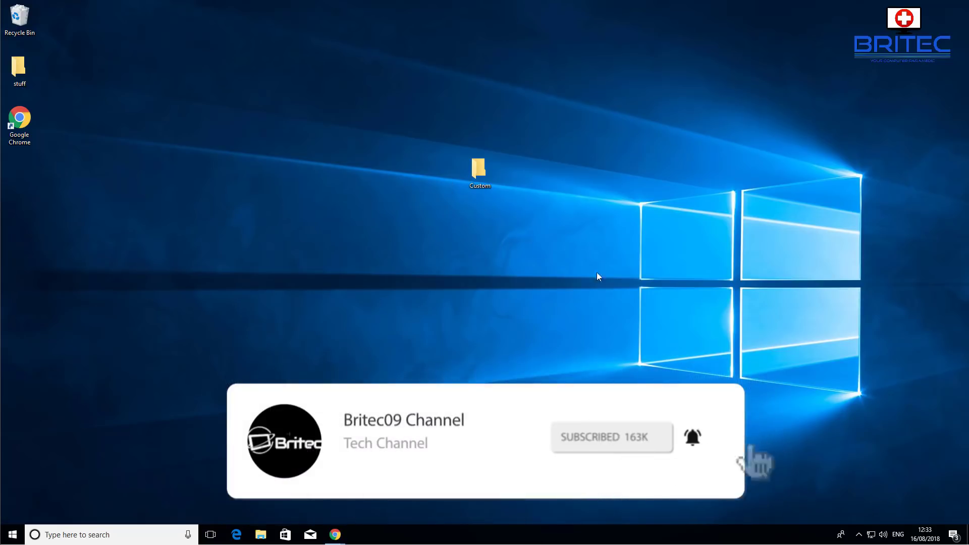
# Step: Set the default app mode to Dark in the Colors section of the Windows Personalization settings
pyautogui.click(11, 533)
pyautogui.click(12, 488)
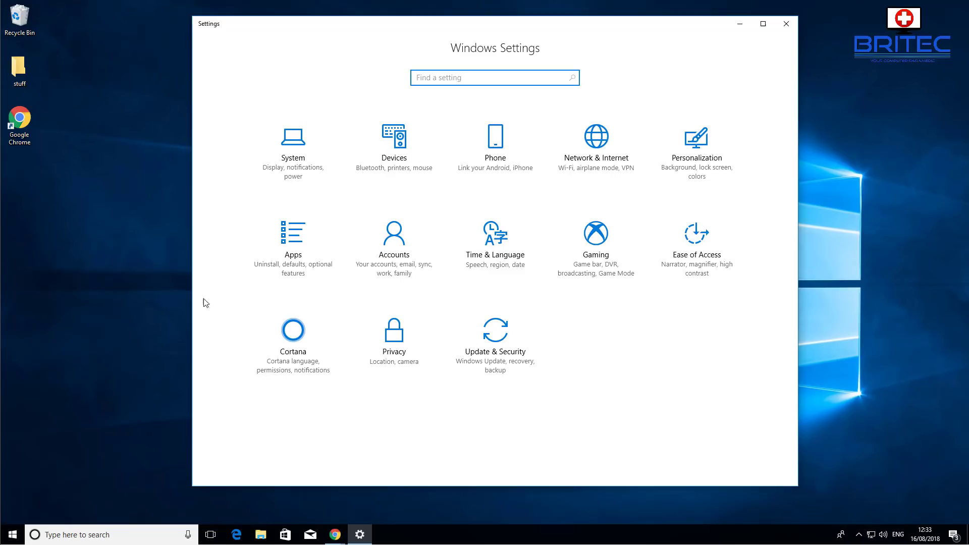
pyautogui.click(703, 152)
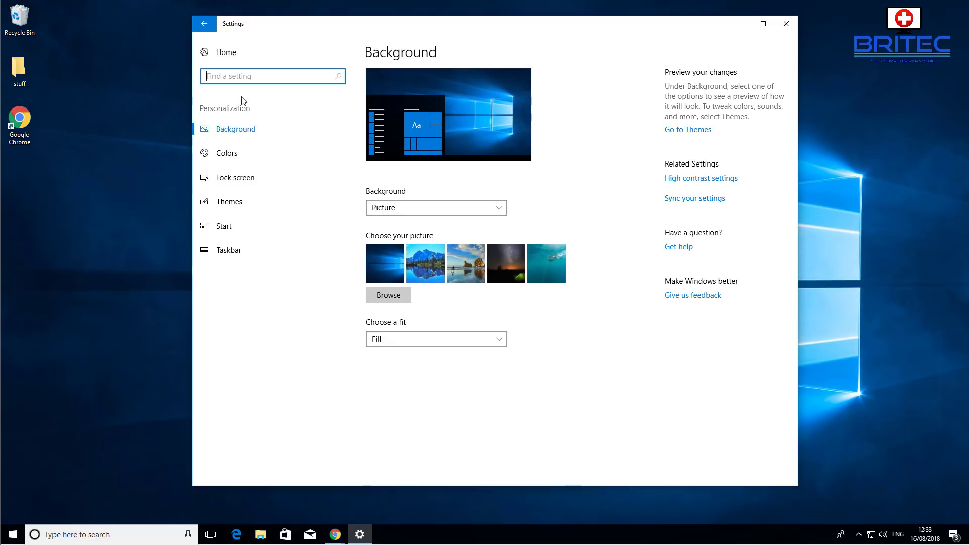
pyautogui.click(244, 152)
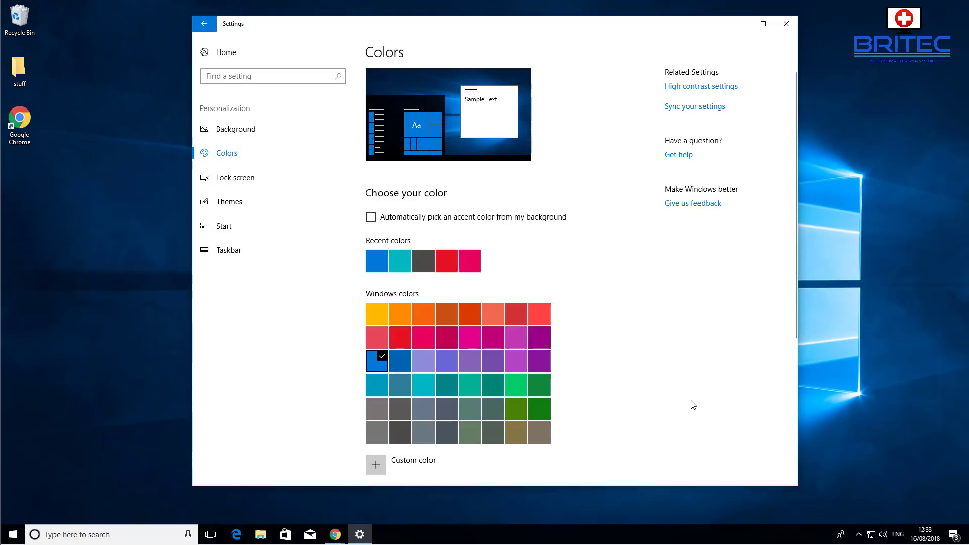
pyautogui.scroll(-5, 693, 404)
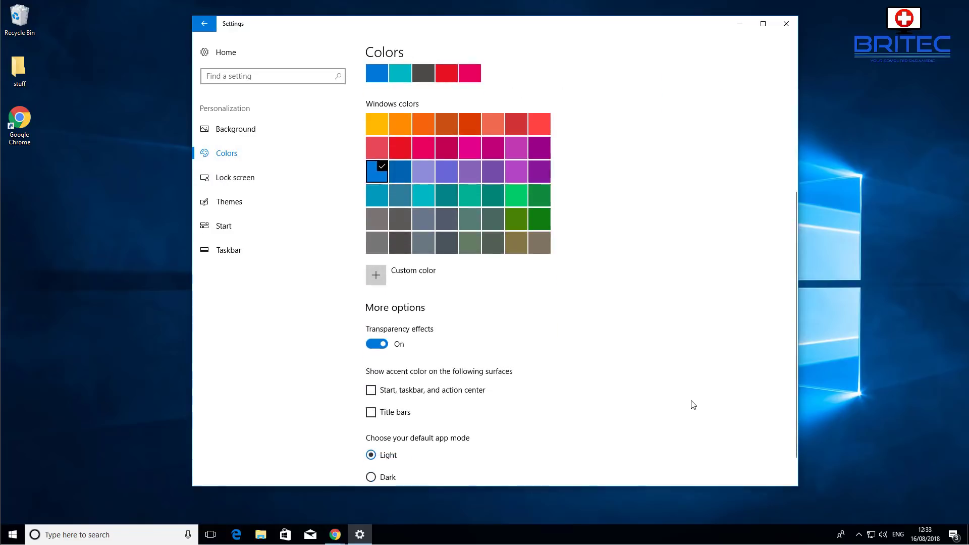
pyautogui.scroll(-1, 533, 452)
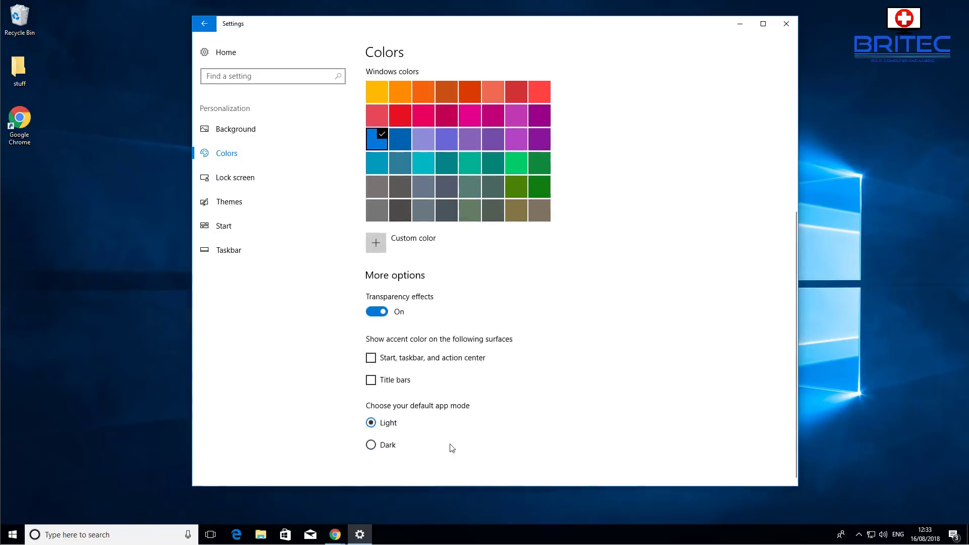
pyautogui.click(369, 447)
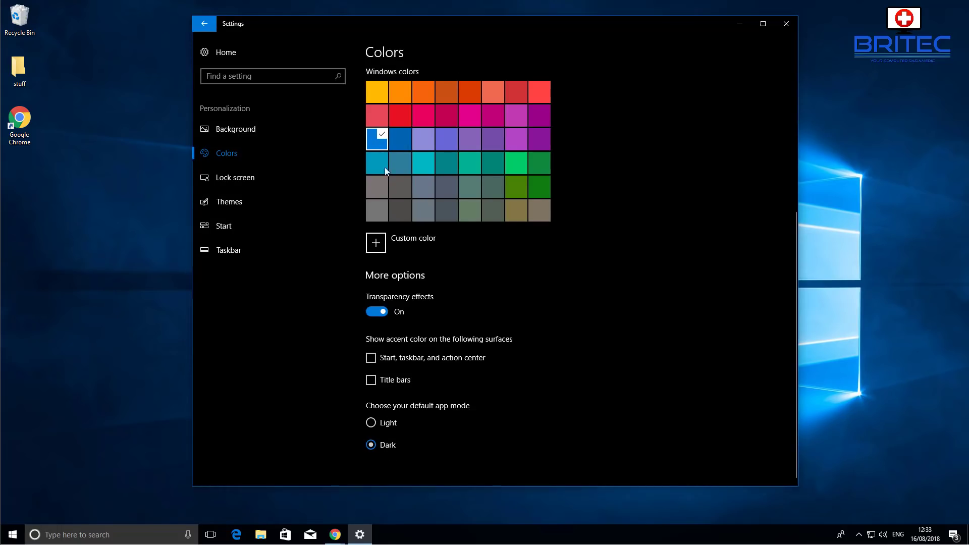
# Step: Choose the dark grey swatch from the Windows colors as the accent color and close Settings
pyautogui.click(402, 215)
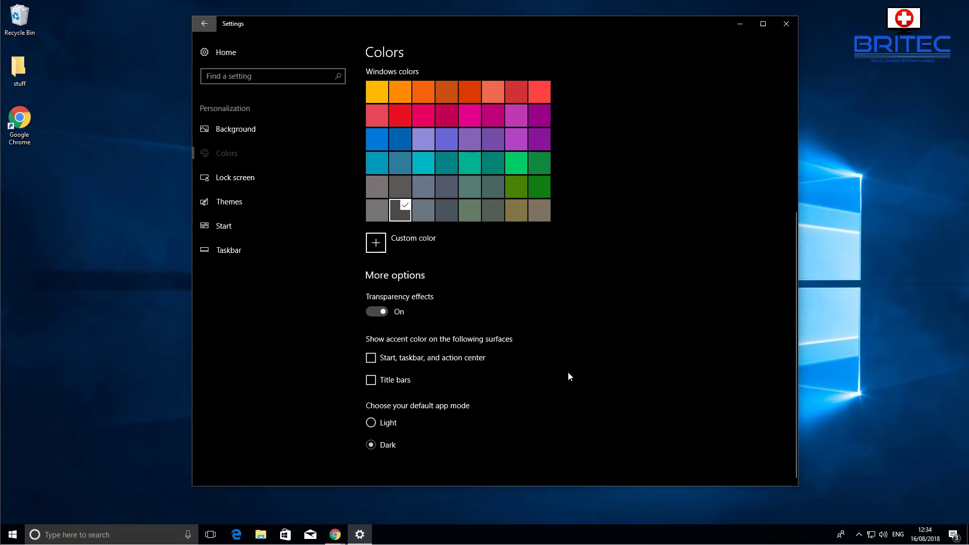
pyautogui.click(787, 29)
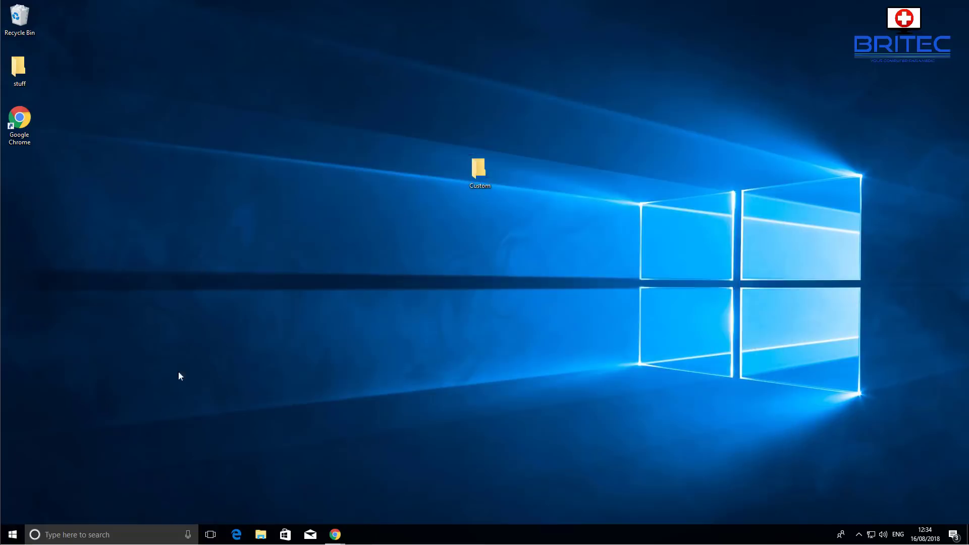
# Step: Reopen the Colors personalization settings and choose the bright teal swatch from the Windows colors as the accent color
pyautogui.click(12, 534)
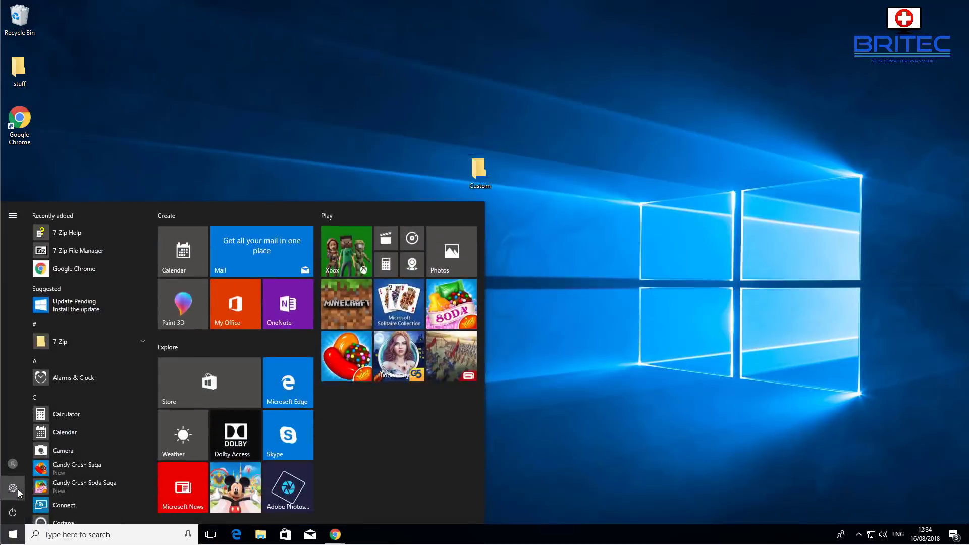
pyautogui.click(15, 489)
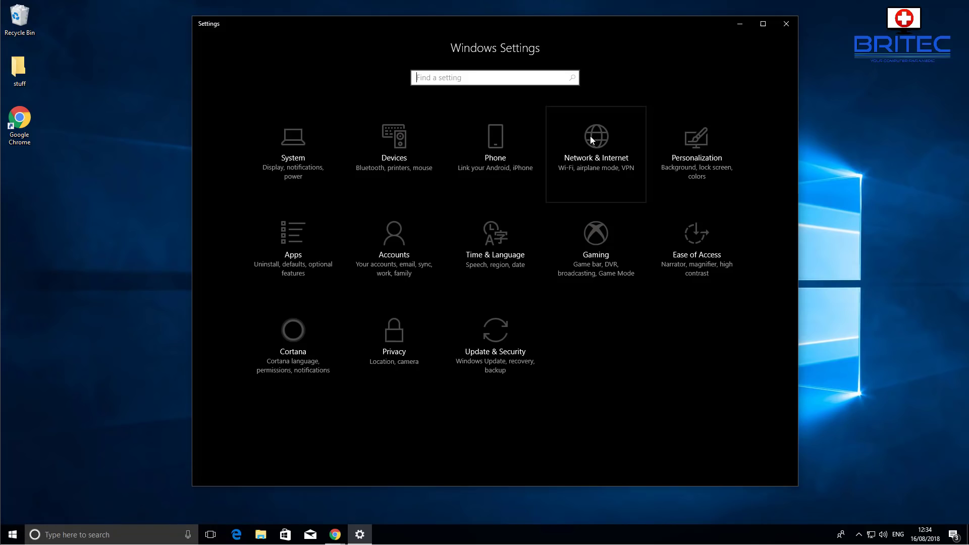
pyautogui.click(722, 154)
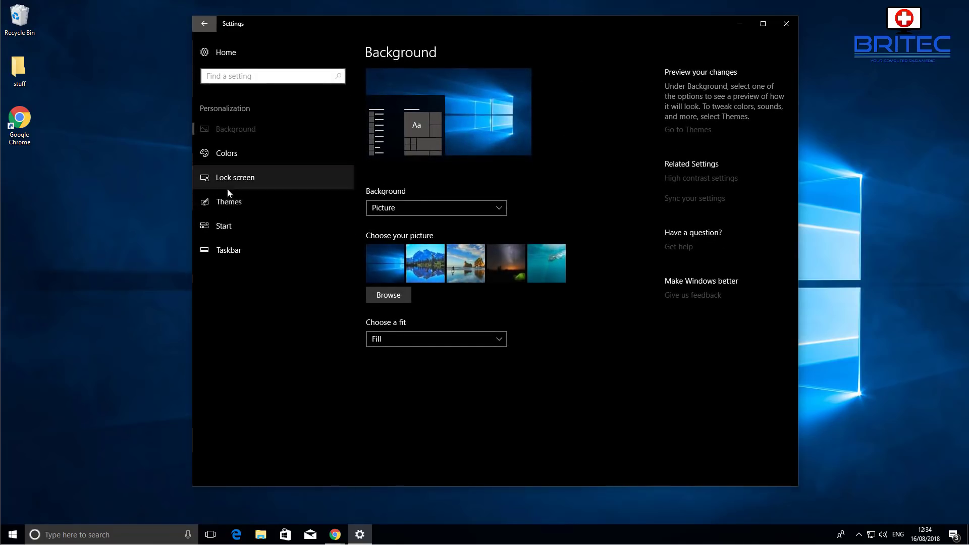
pyautogui.click(235, 161)
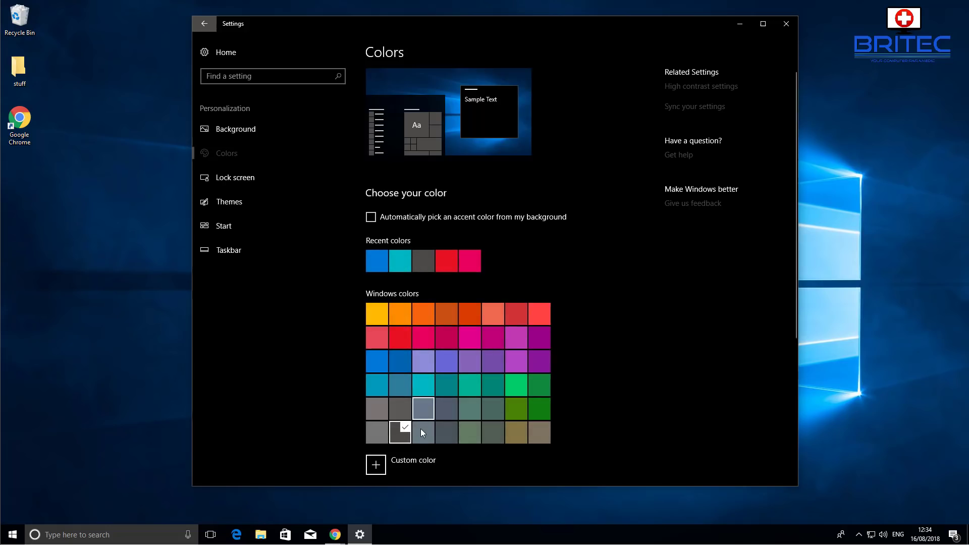
pyautogui.scroll(-2, 454, 401)
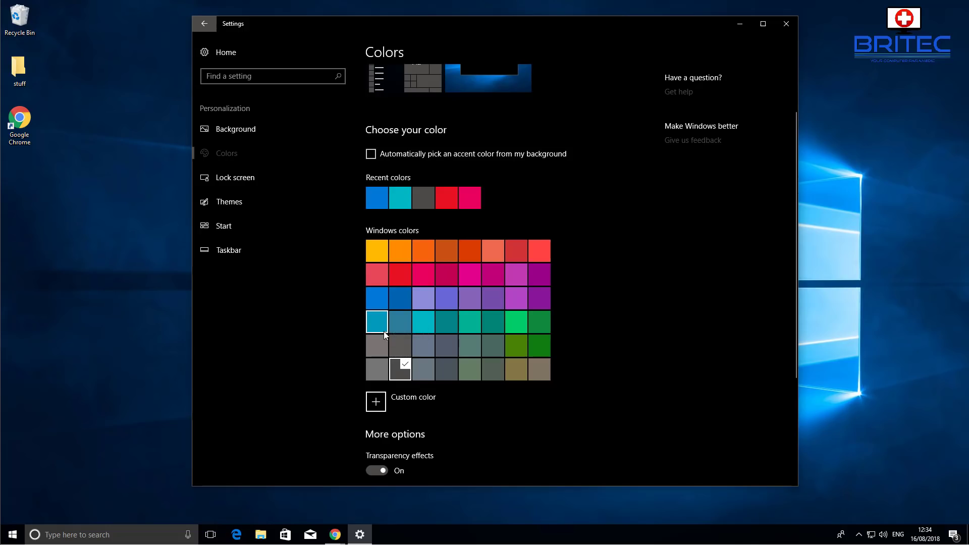
pyautogui.click(425, 332)
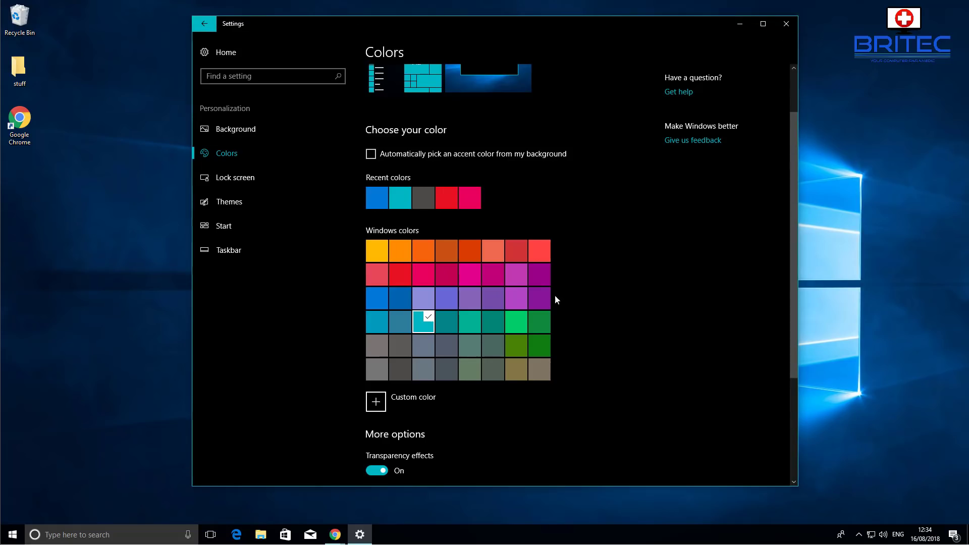
# Step: Try toggling the accent color for Start, taskbar, and action center and for title bars, leave both off, and close Settings
pyautogui.scroll(-3, 555, 313)
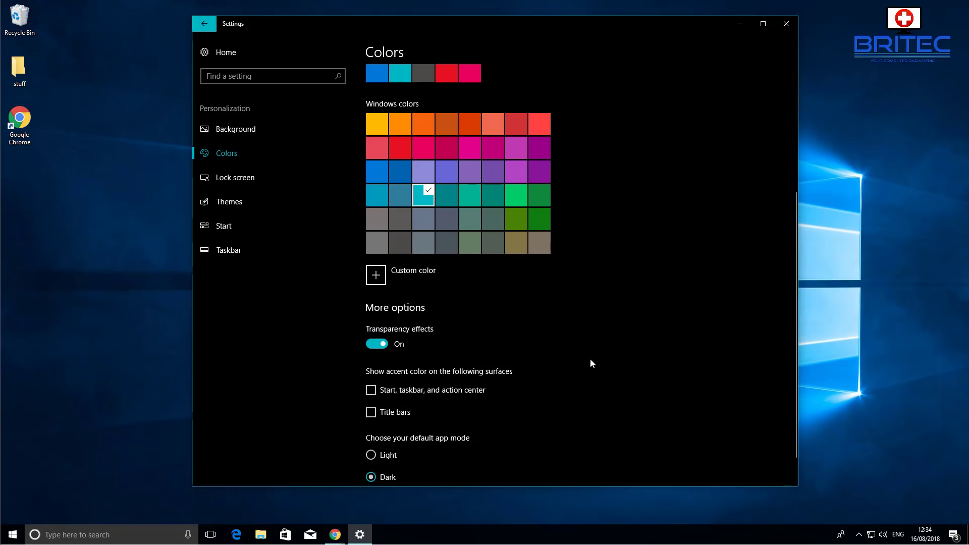
pyautogui.scroll(-1, 590, 358)
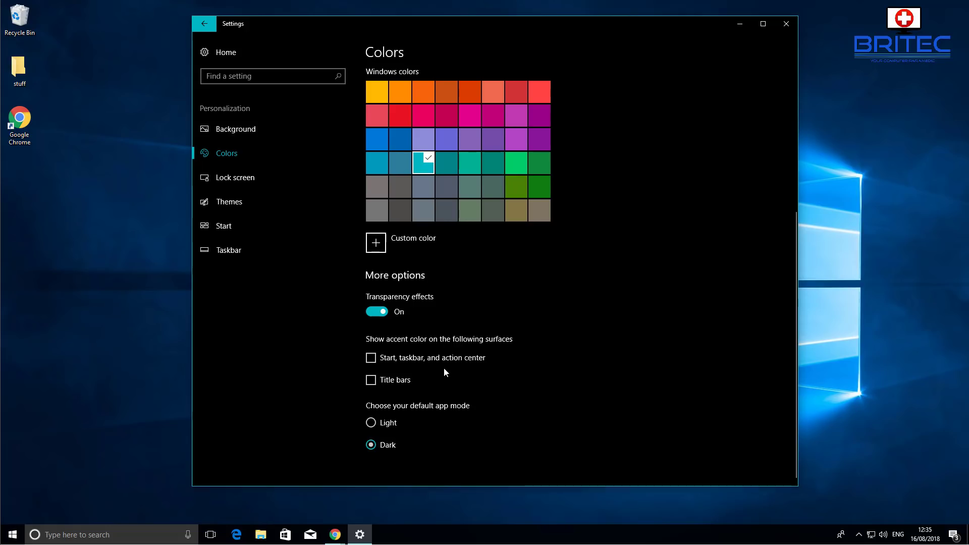
pyautogui.click(372, 360)
pyautogui.click(372, 360)
pyautogui.click(372, 359)
pyautogui.click(372, 359)
pyautogui.click(372, 381)
pyautogui.click(373, 382)
pyautogui.click(373, 382)
pyautogui.click(373, 382)
pyautogui.click(373, 382)
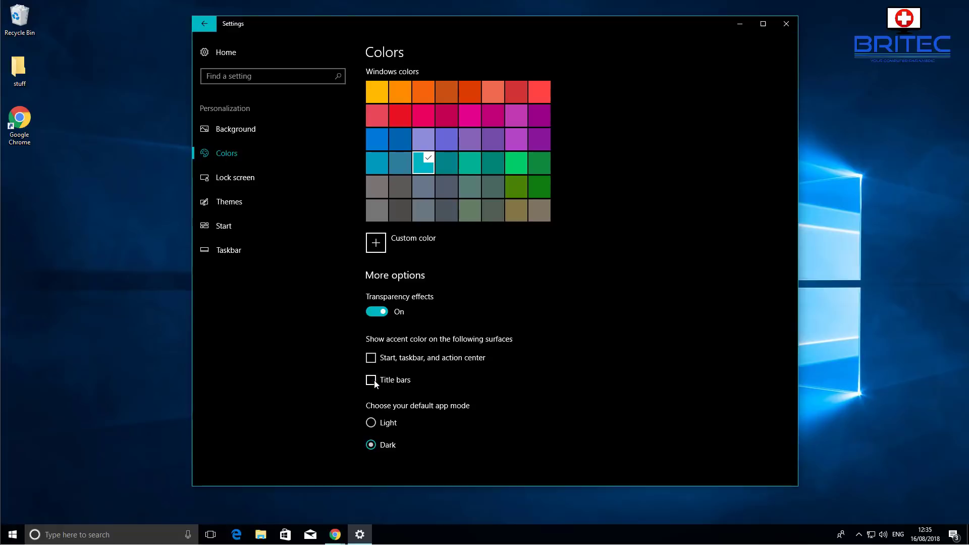
pyautogui.click(787, 23)
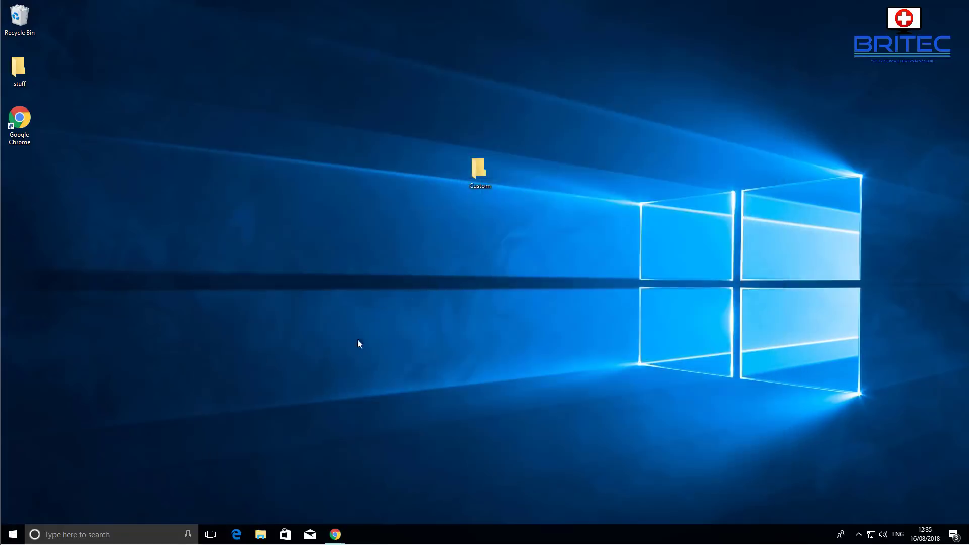
# Step: Open Windows Settings to check its appearance with the dark mode and accent color, and close it
pyautogui.click(12, 534)
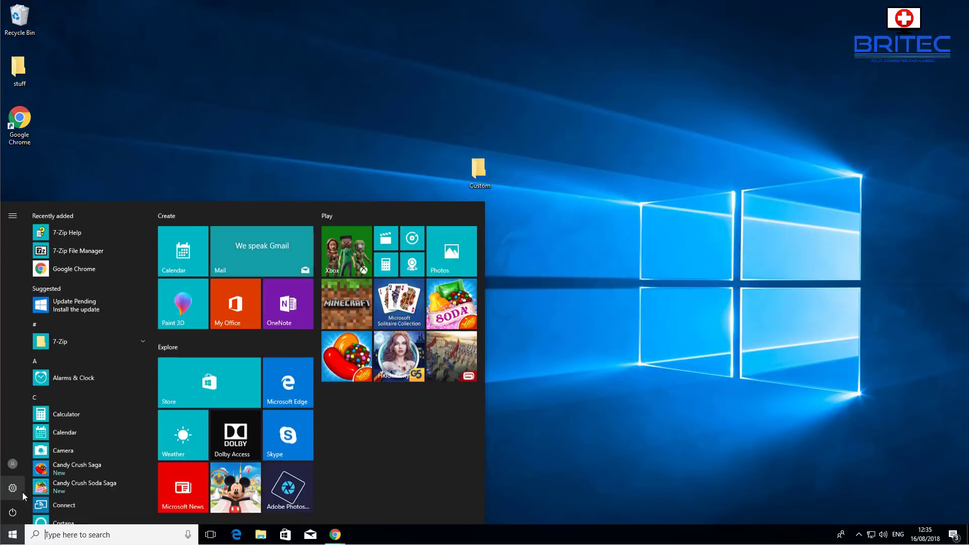
pyautogui.click(22, 492)
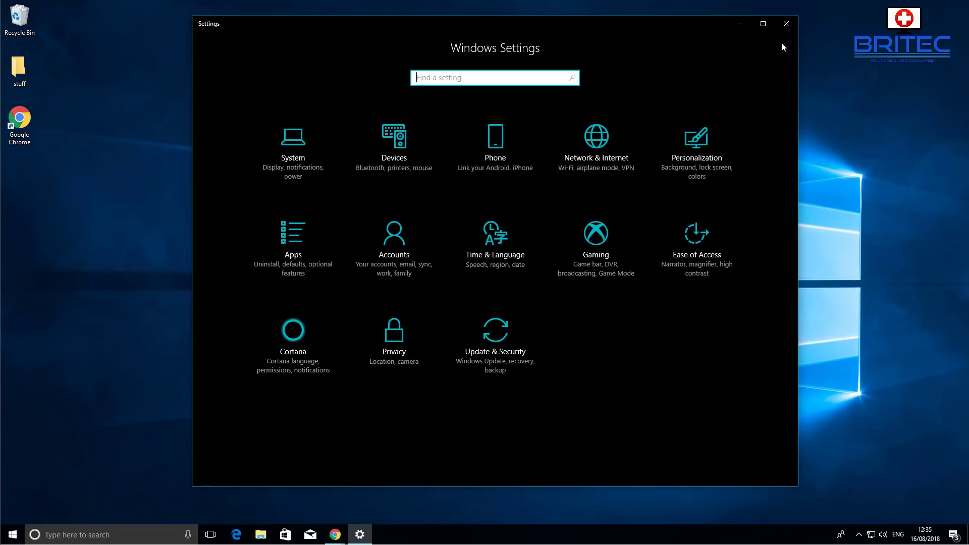
pyautogui.click(784, 23)
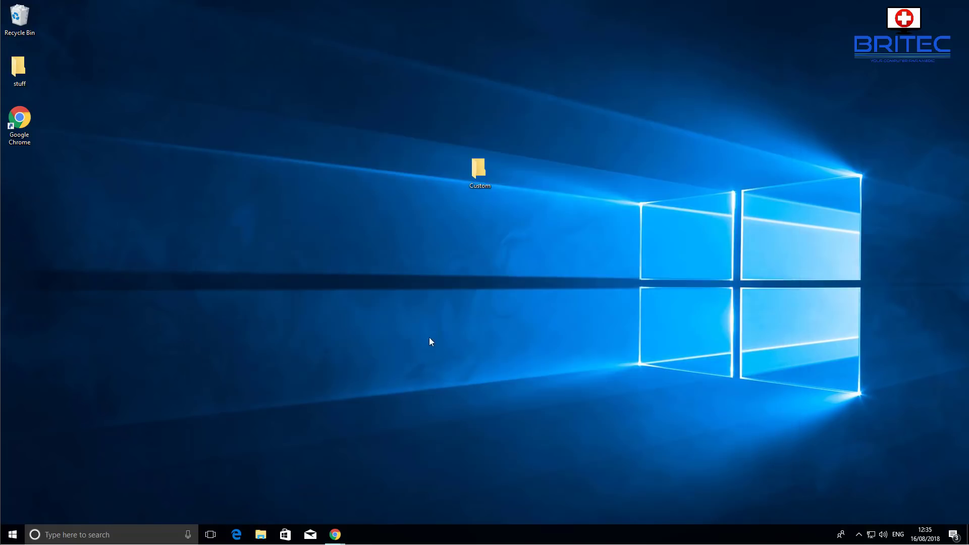
# Step: Switch to the Chrome window showing the WinCustomize page for the Dark Mode skin
pyautogui.moveTo(343, 536)
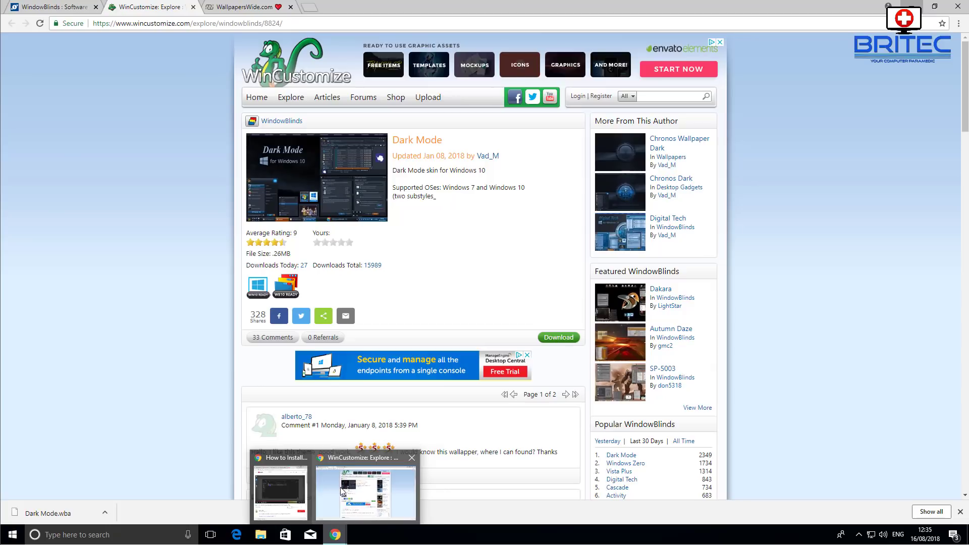
pyautogui.click(341, 490)
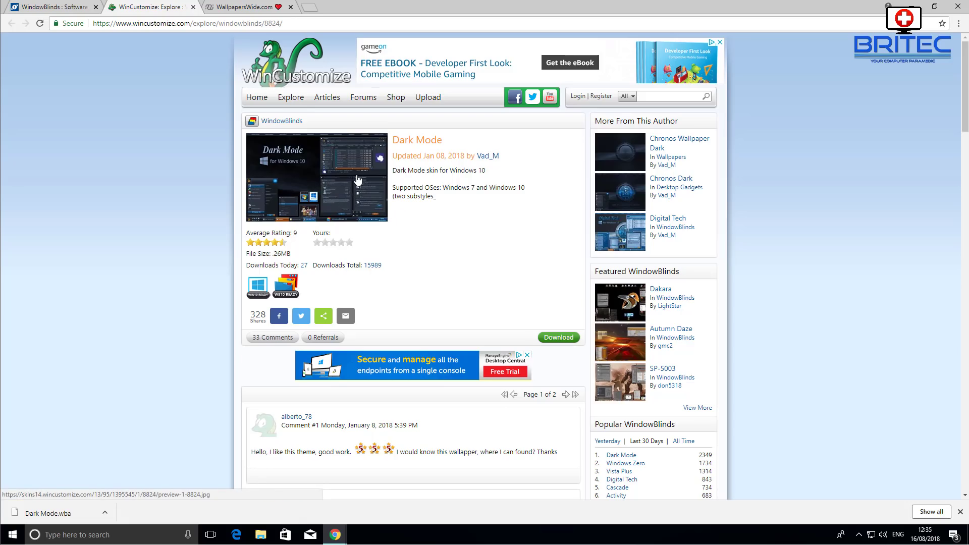
# Step: Search Windows for "control panel", open Control Panel to check whether dark mode affects it, and close it
pyautogui.click(71, 534)
pyautogui.write('control')
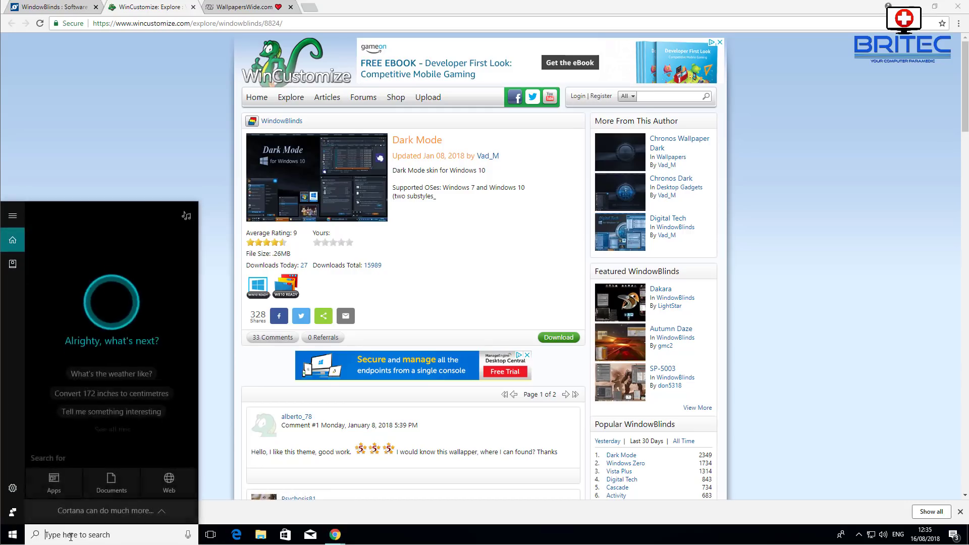
pyautogui.write(' panel')
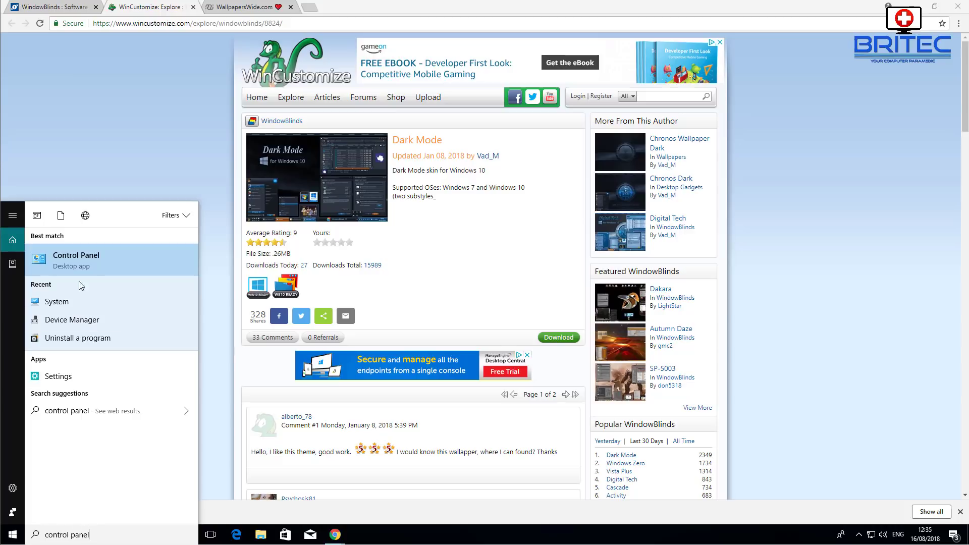
pyautogui.click(84, 266)
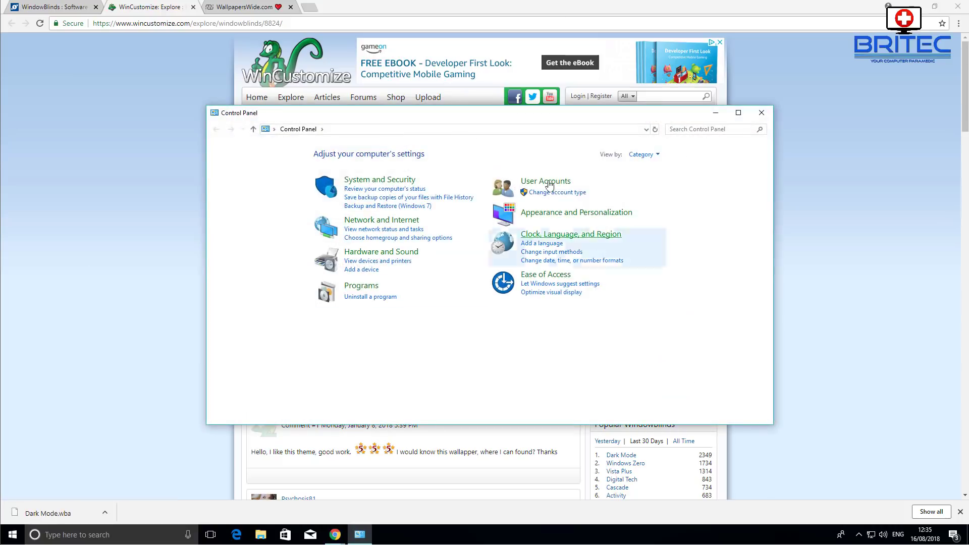
pyautogui.click(761, 113)
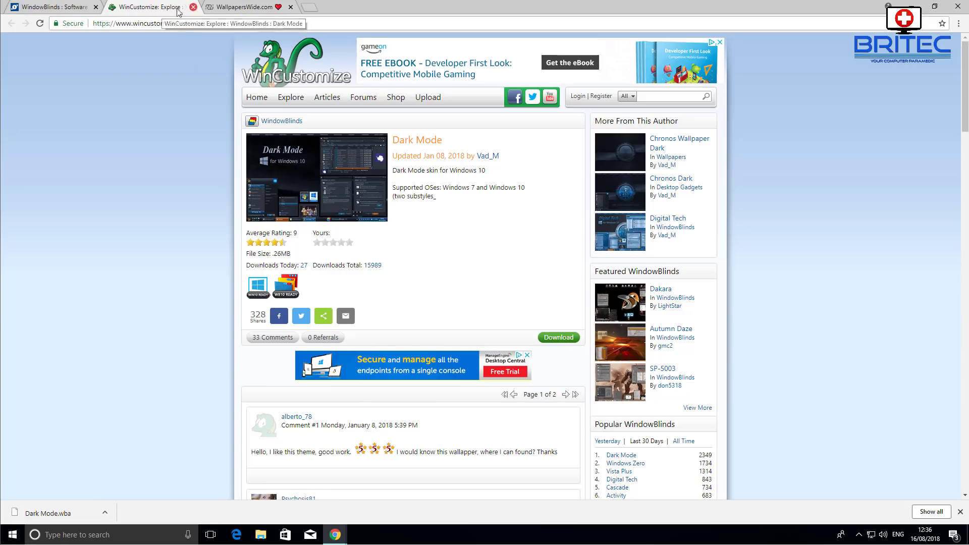
# Step: Review the Stardock WindowBlinds product page and browse the black wallpapers on WallpapersWide.com
pyautogui.click(65, 7)
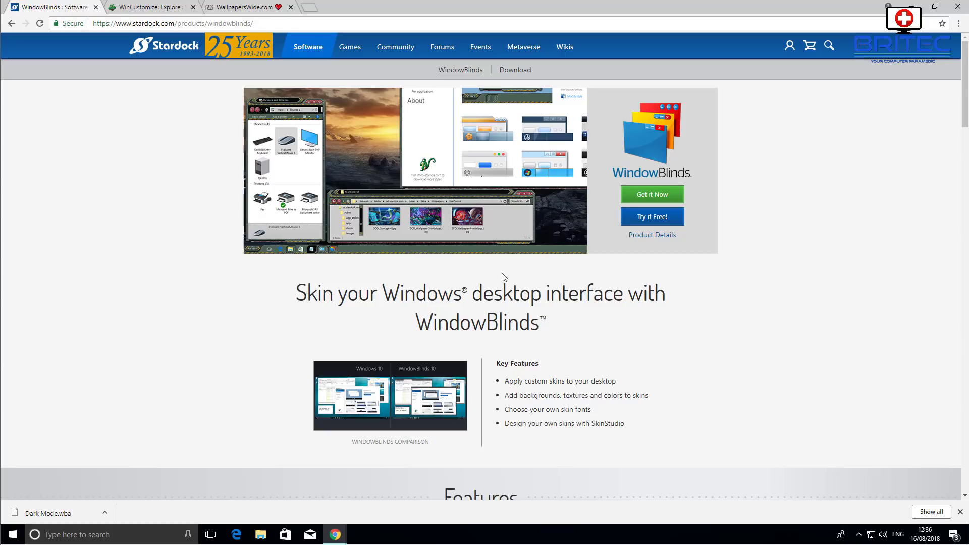
pyautogui.click(243, 8)
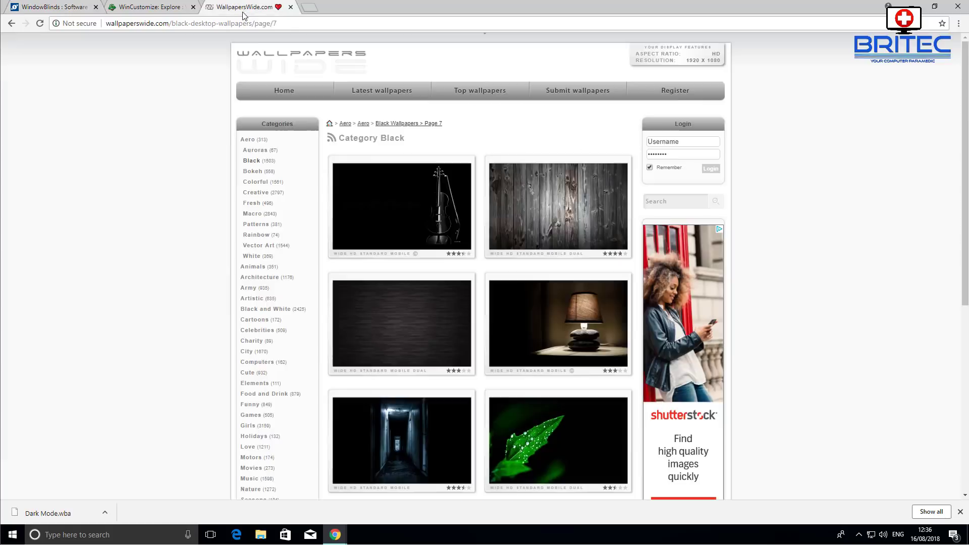
pyautogui.scroll(-3, 456, 303)
pyautogui.scroll(-1, 454, 283)
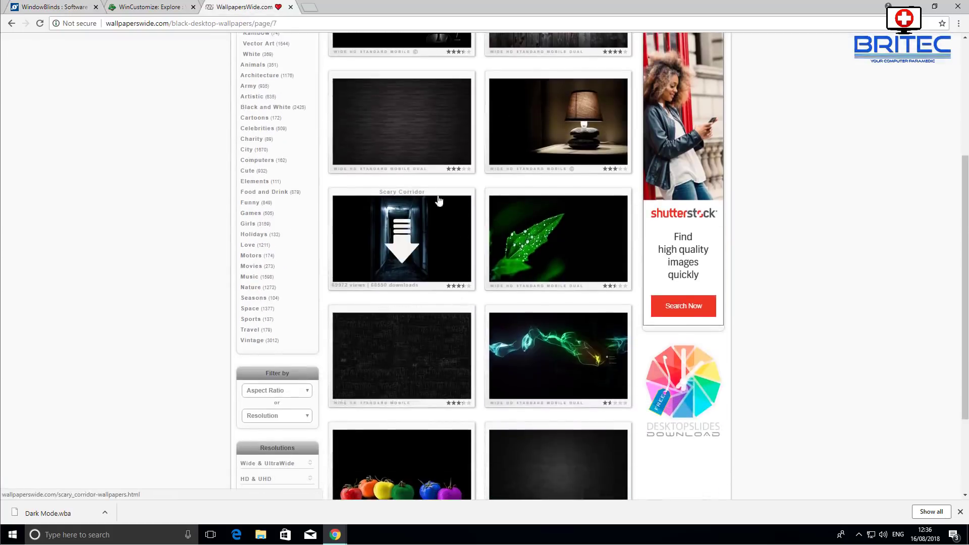
pyautogui.scroll(-3, 530, 388)
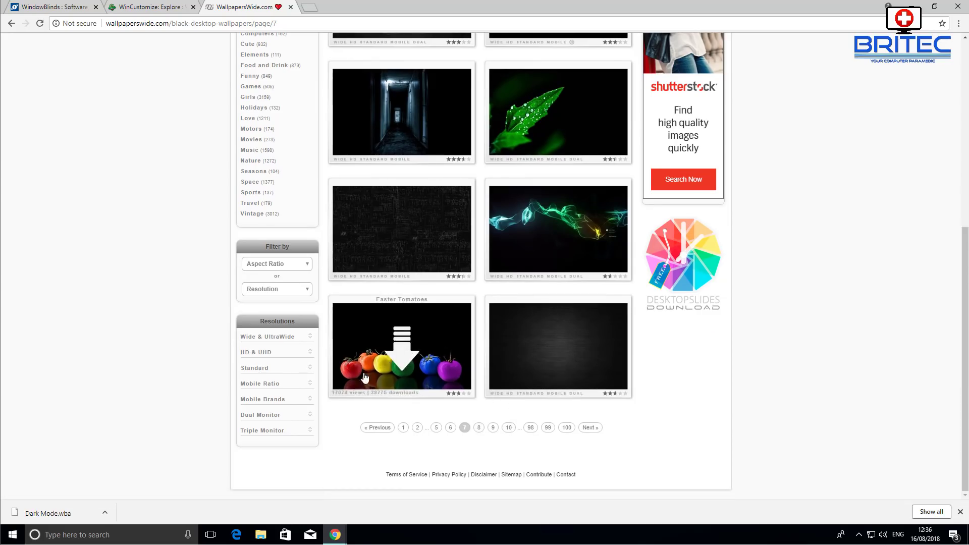
pyautogui.scroll(7, 229, 191)
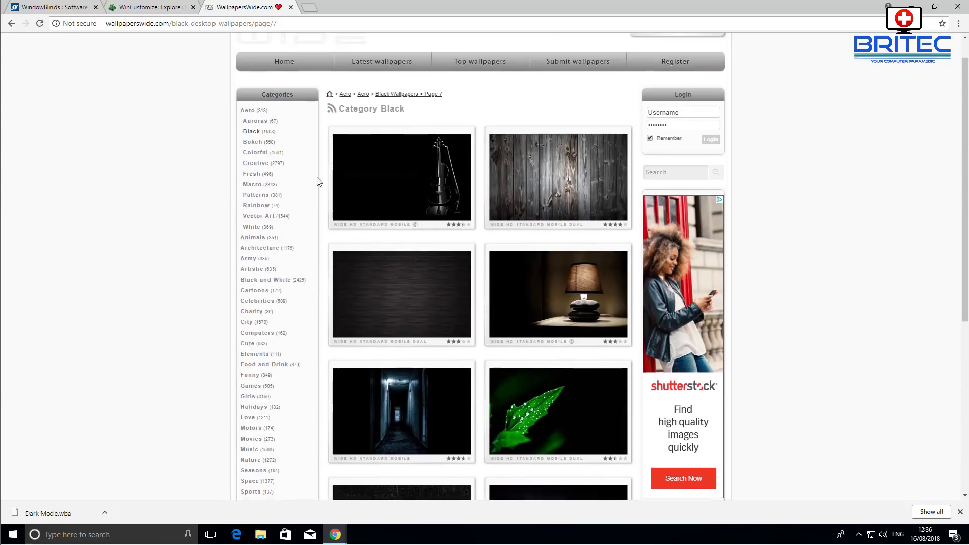
# Step: Minimize the browser and open the Custom folder on the desktop in File Explorer
pyautogui.click(911, 6)
pyautogui.doubleClick(477, 176)
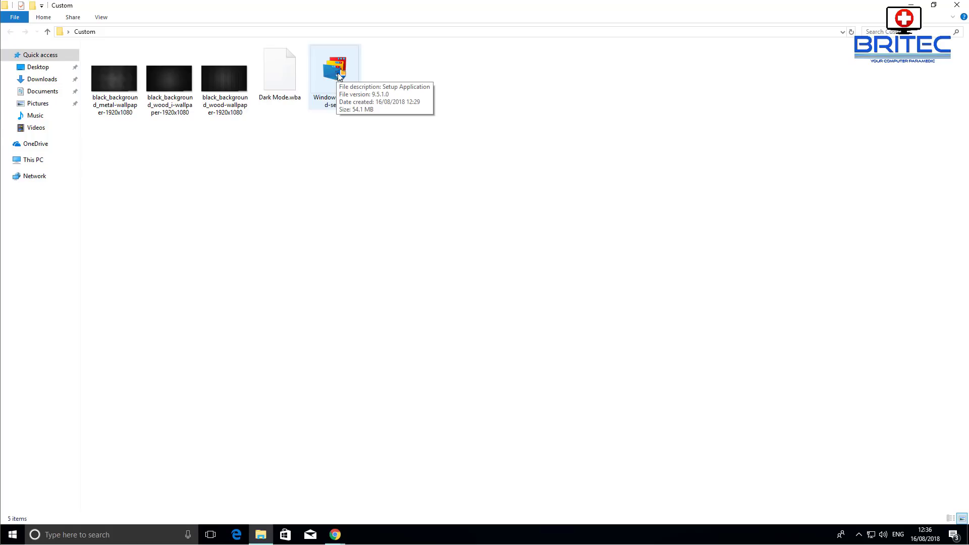
# Step: Run the WindowBlinds-sd-setup installer from the Custom folder, allow it to make changes, and accept the license agreement
pyautogui.click(332, 84)
pyautogui.doubleClick(332, 82)
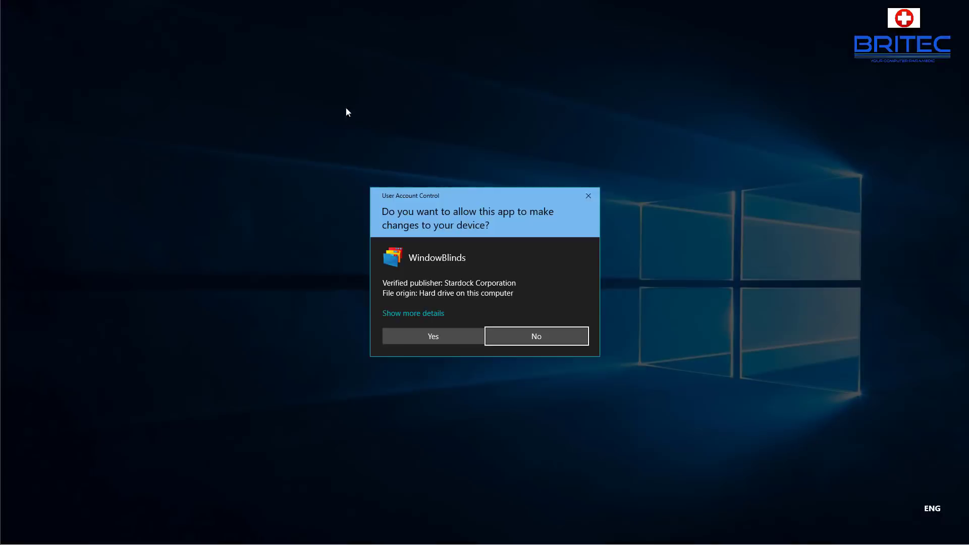
pyautogui.click(430, 335)
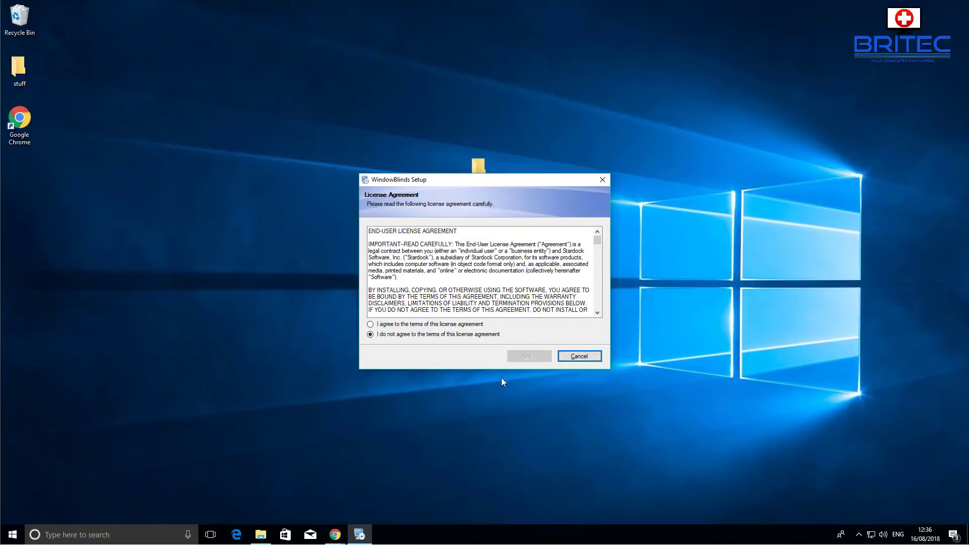
pyautogui.click(370, 324)
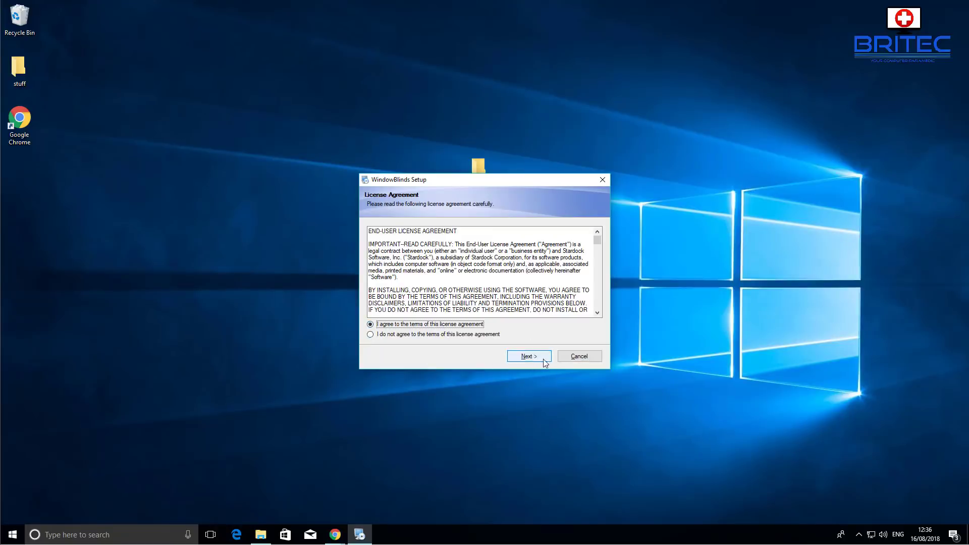
pyautogui.click(542, 358)
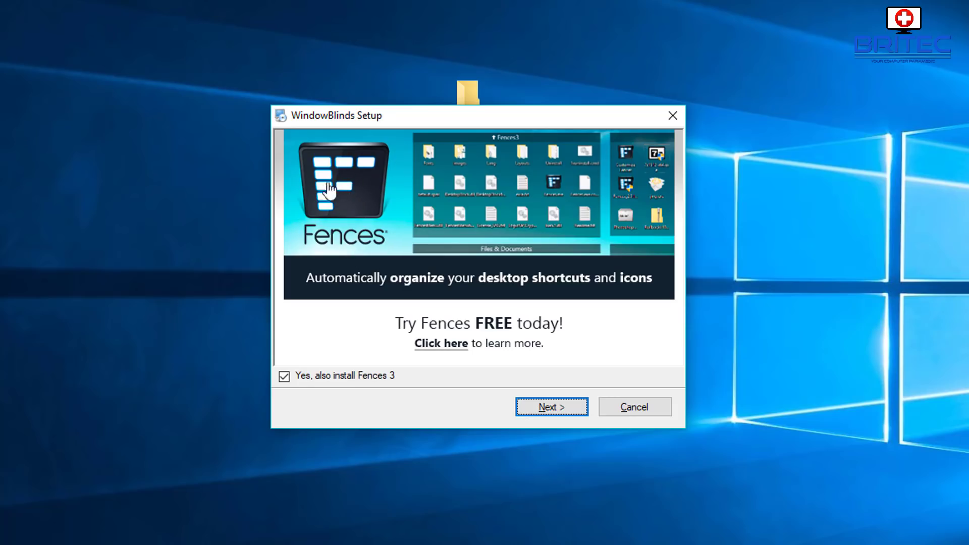
# Step: Opt out of the Fences 3 offer and install WindowBlinds in C:\Program Files (x86)\Stardock\WindowBlinds
pyautogui.click(287, 380)
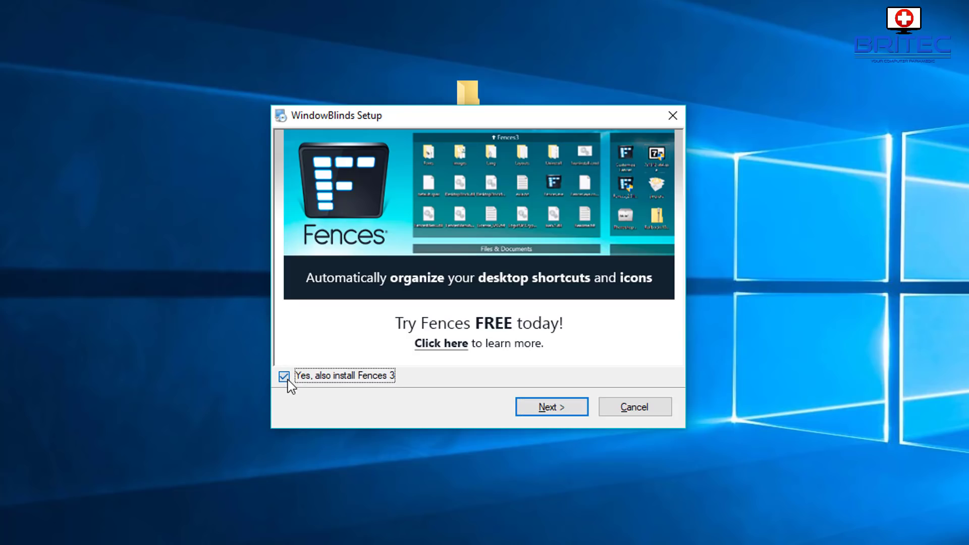
pyautogui.click(558, 410)
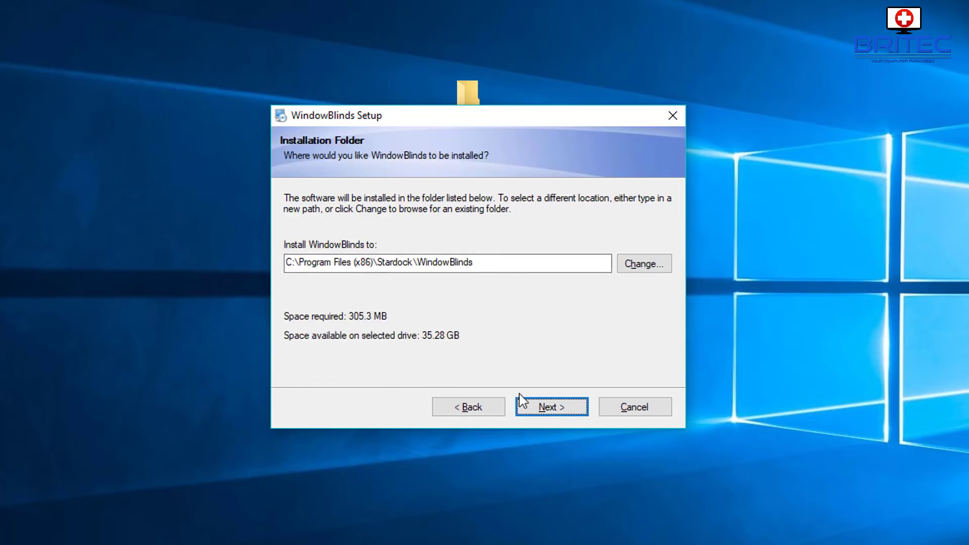
pyautogui.click(557, 410)
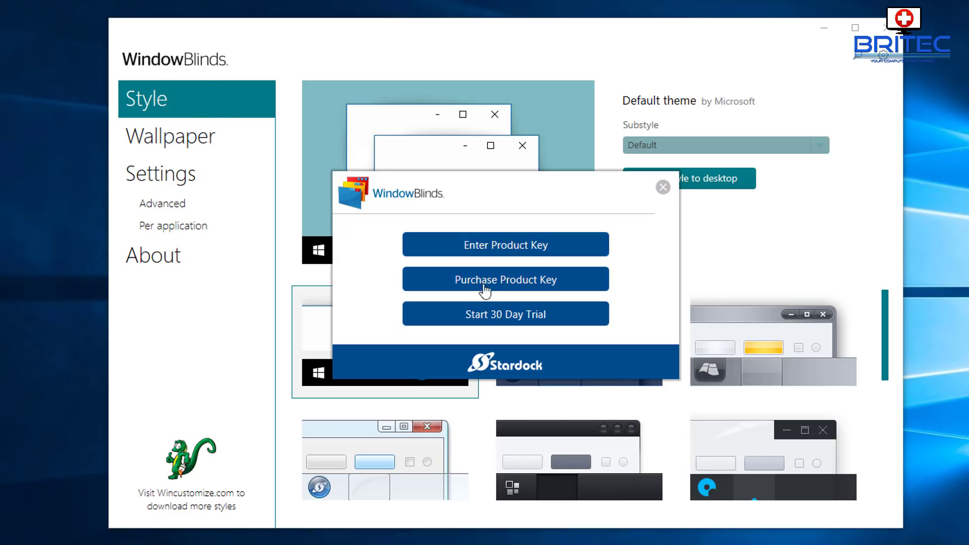
# Step: Start the WindowBlinds 30-day trial and finish its activation
pyautogui.click(507, 326)
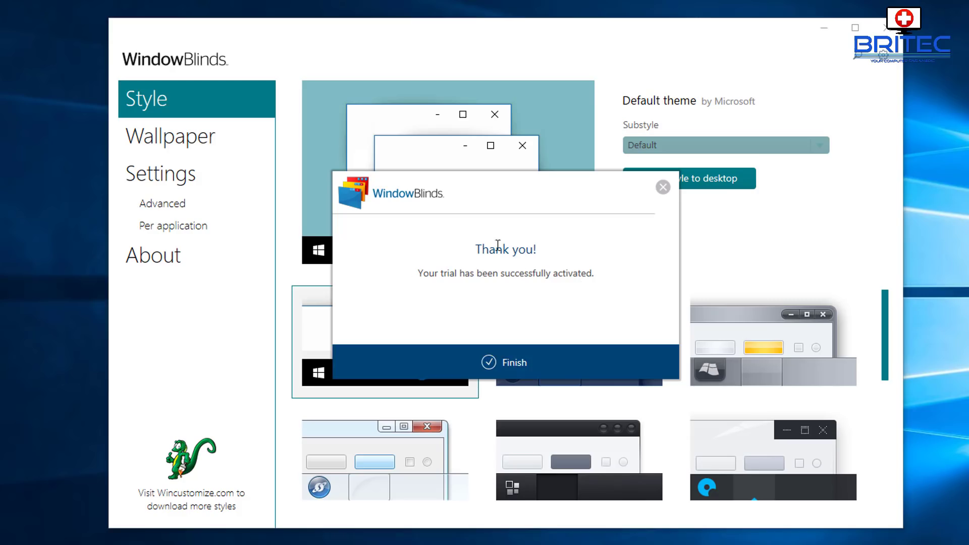
pyautogui.click(497, 370)
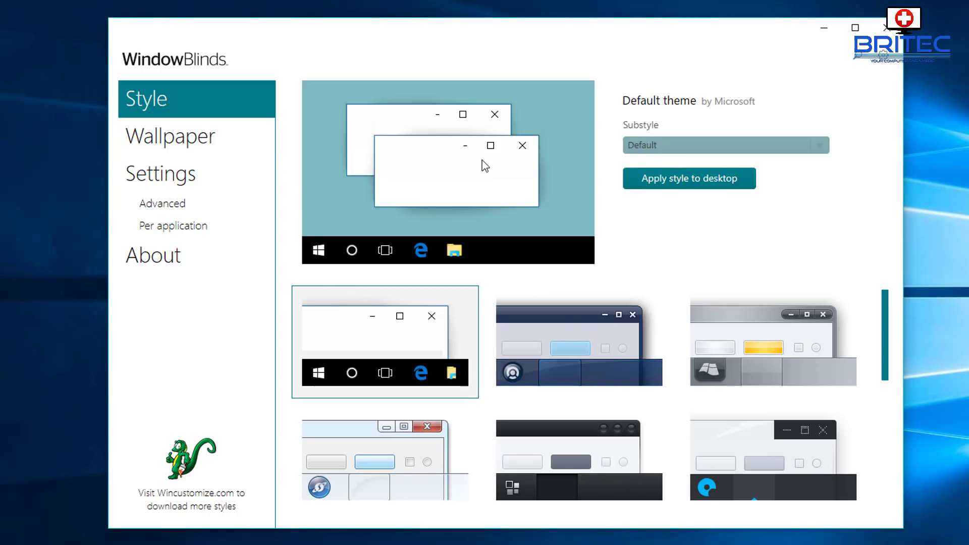
# Step: Look through the WindowBlinds wallpapers, its general, advanced and per-application settings, and the available styles
pyautogui.click(187, 144)
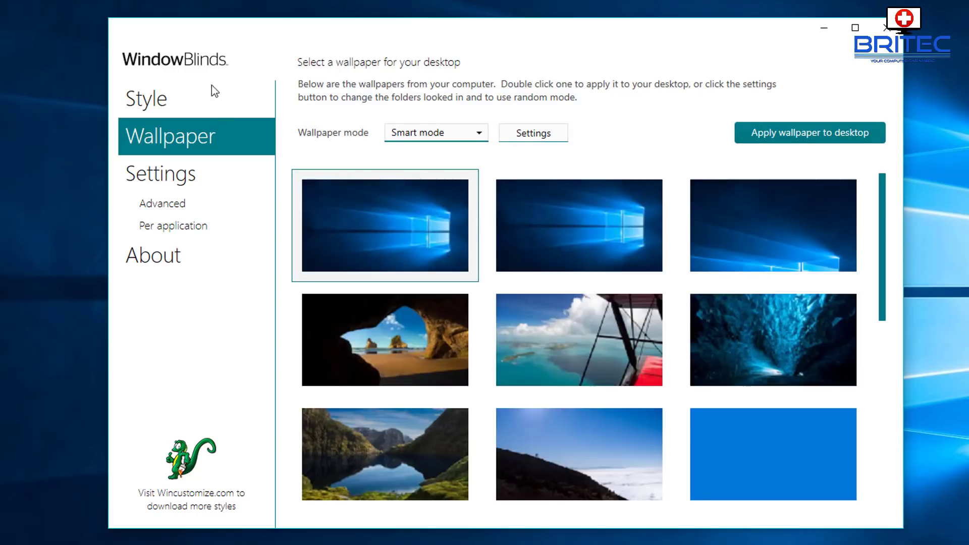
pyautogui.scroll(-5, 492, 291)
pyautogui.scroll(-3, 512, 286)
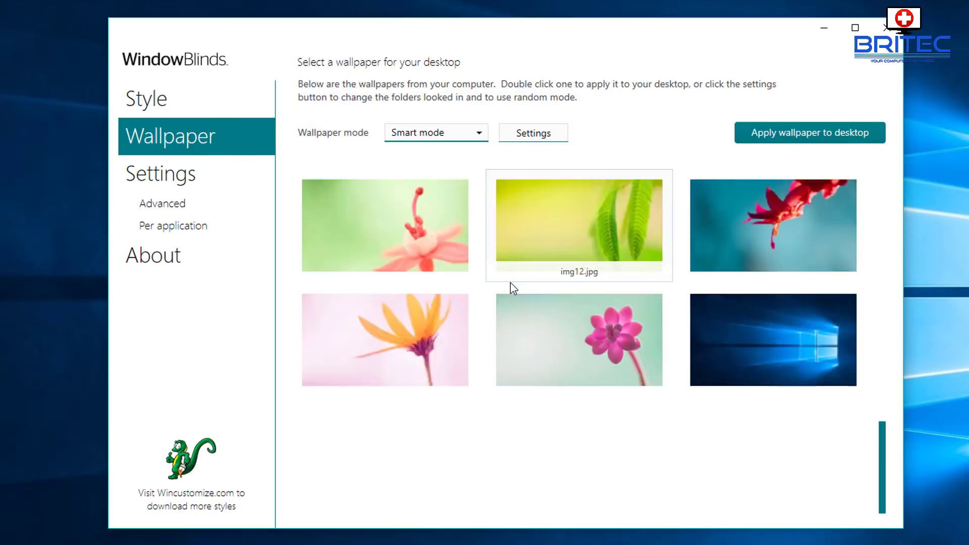
pyautogui.scroll(5, 487, 329)
pyautogui.scroll(2, 486, 330)
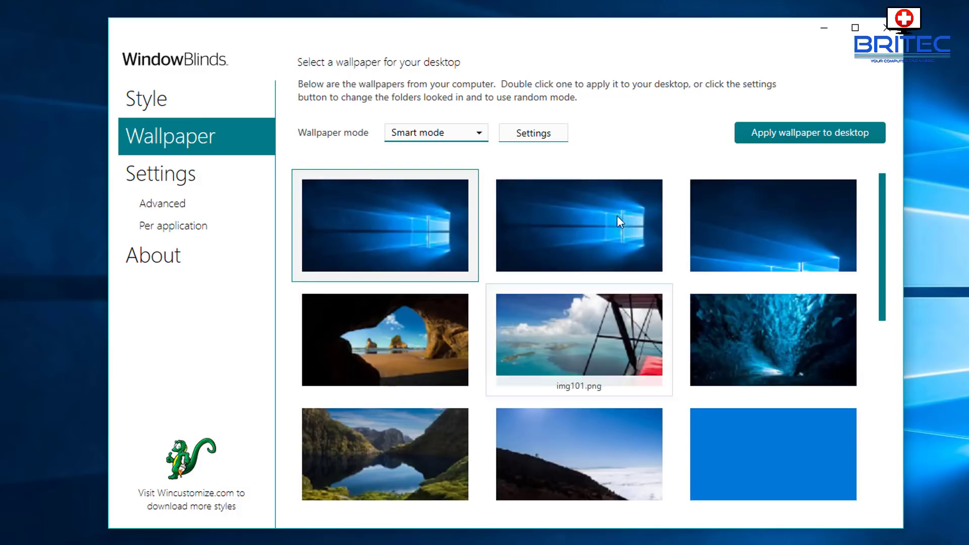
pyautogui.click(186, 181)
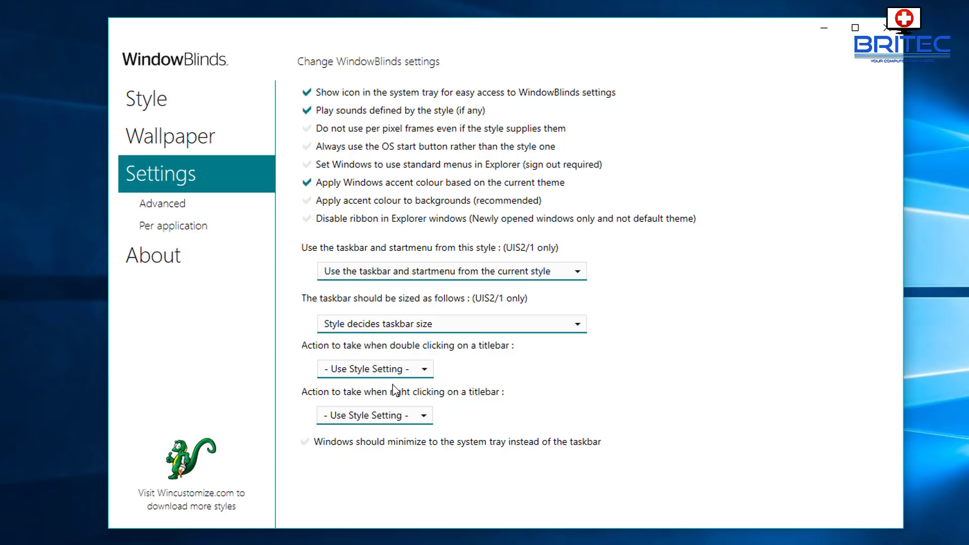
pyautogui.click(181, 208)
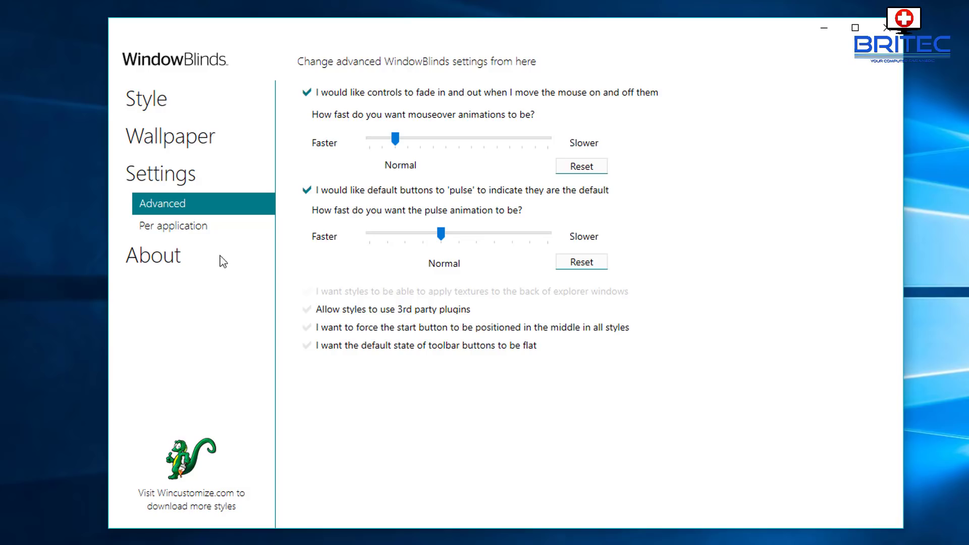
pyautogui.click(176, 221)
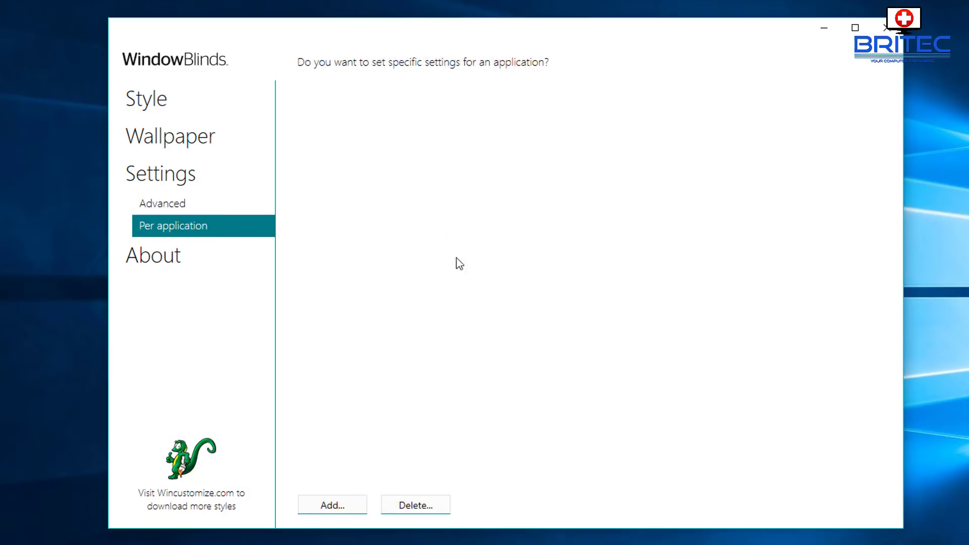
pyautogui.click(151, 137)
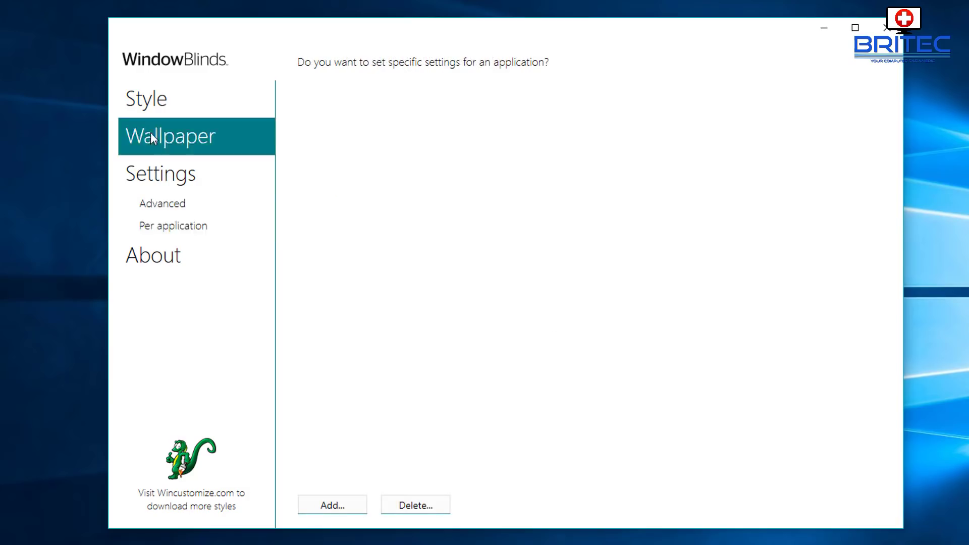
pyautogui.click(155, 101)
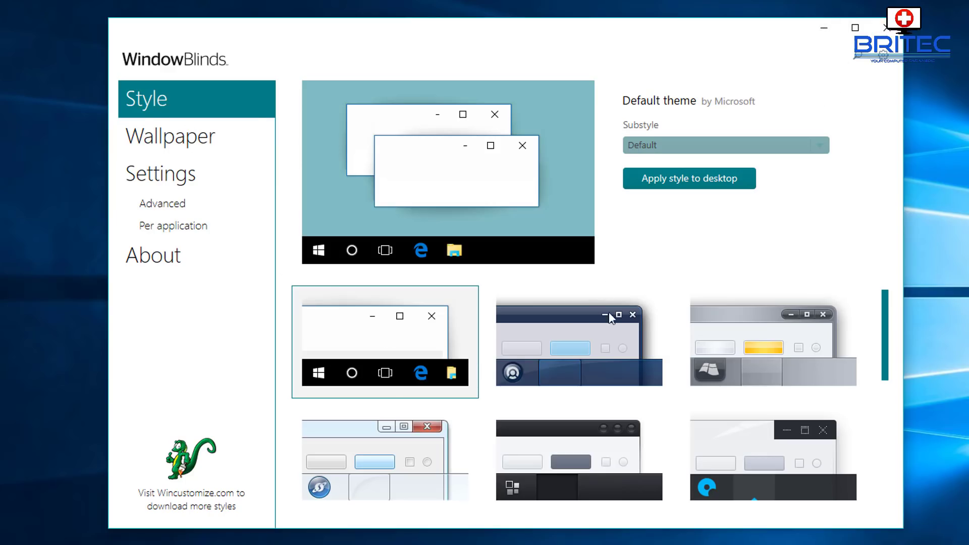
pyautogui.scroll(-5, 597, 377)
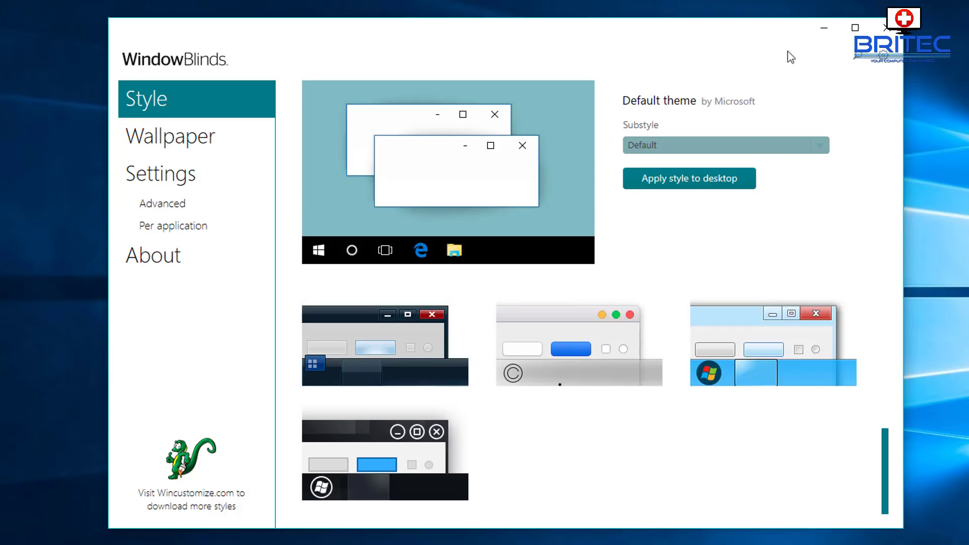
# Step: Move Dark Mode.wba from the Custom folder to the desktop and open it to install the skin in WindowBlinds
pyautogui.click(824, 30)
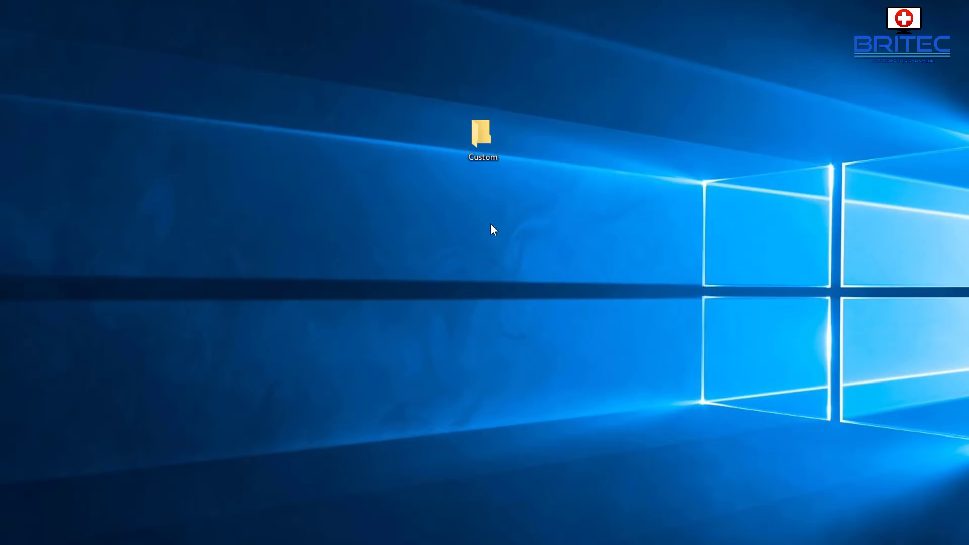
pyautogui.doubleClick(486, 144)
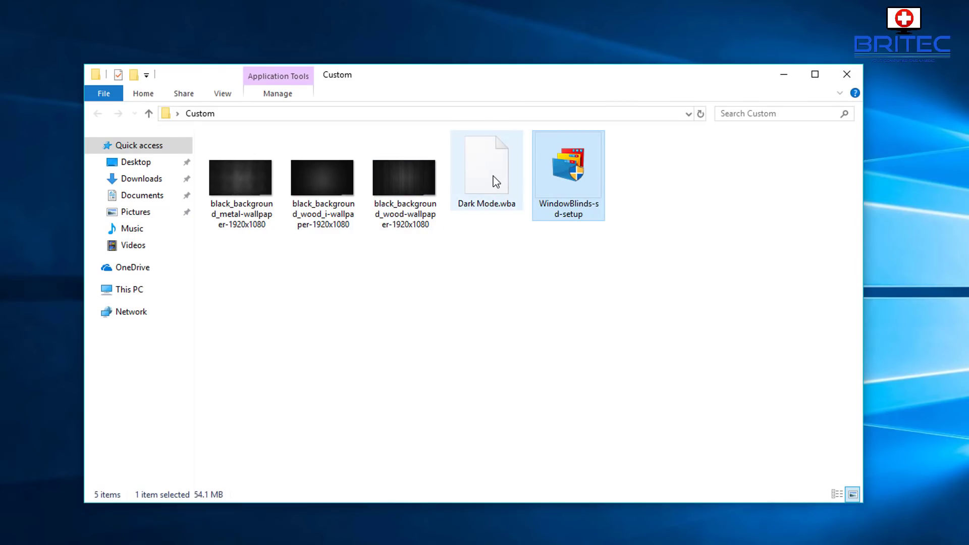
pyautogui.moveTo(496, 182); pyautogui.dragTo(525, 28)
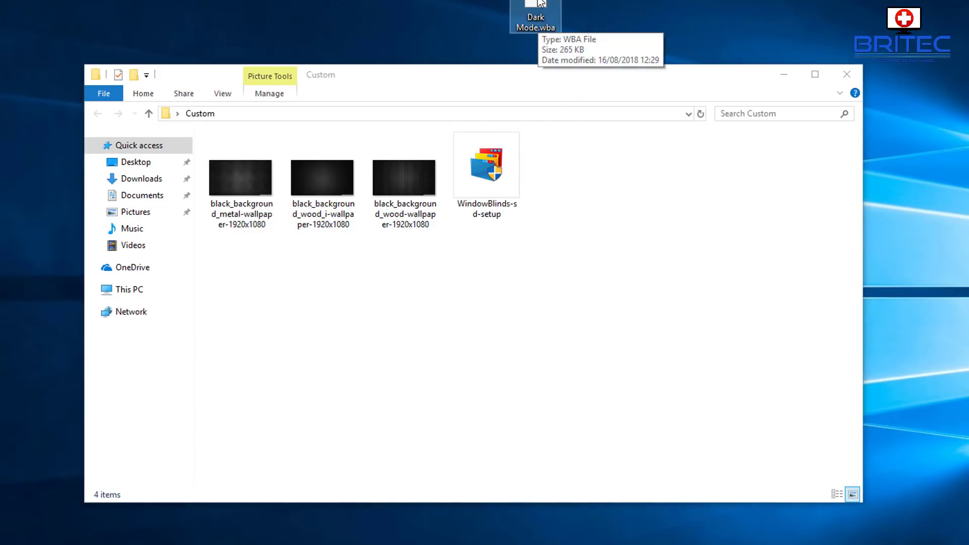
pyautogui.doubleClick(557, 2)
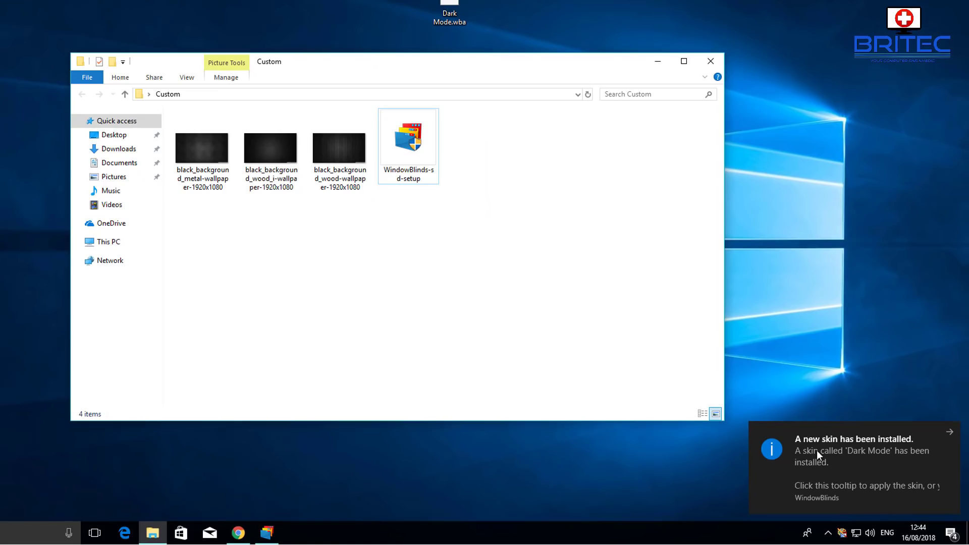
pyautogui.click(782, 455)
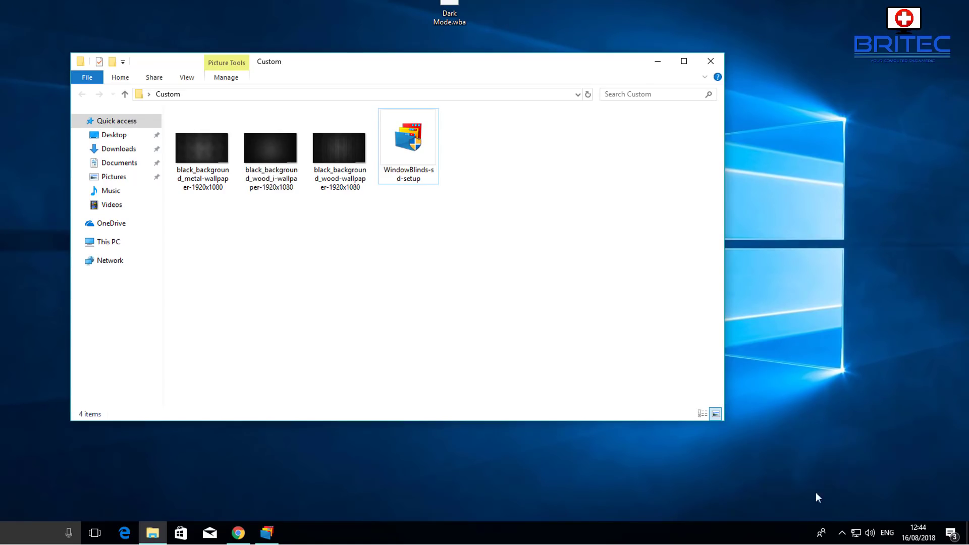
# Step: Apply the Dark Mode style with the Dark Mode substyle to the desktop, keeping the theme-switch reminder enabled
pyautogui.click(657, 61)
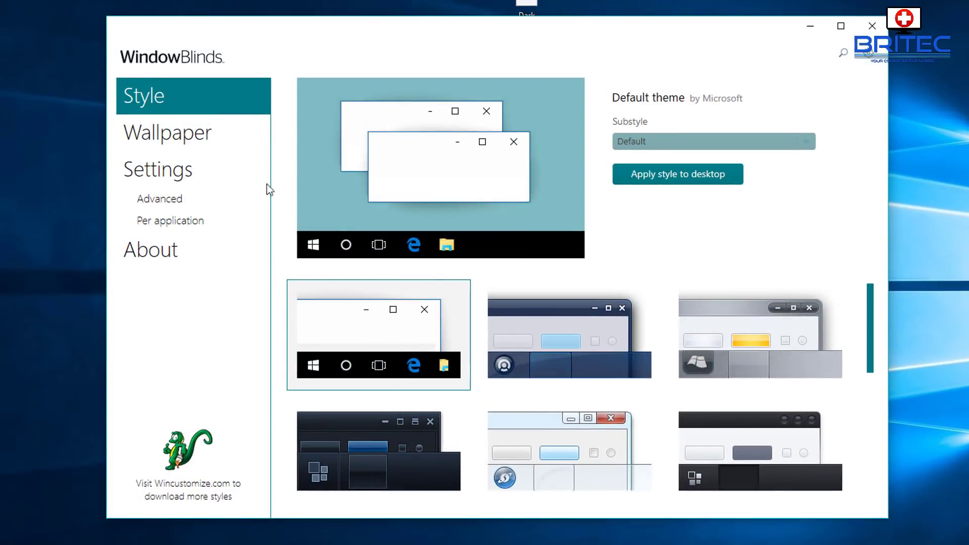
pyautogui.click(207, 139)
pyautogui.moveTo(869, 308); pyautogui.dragTo(864, 396)
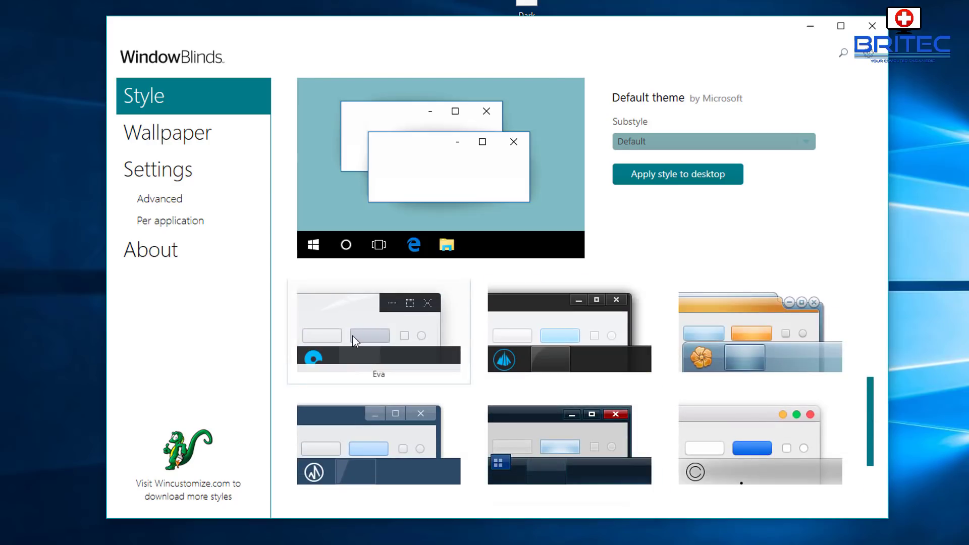
pyautogui.scroll(4, 542, 391)
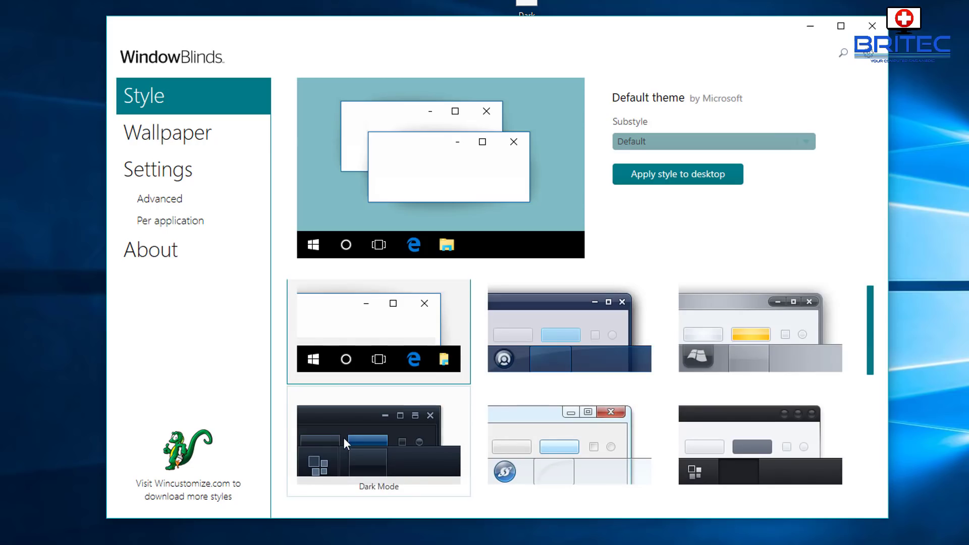
pyautogui.click(379, 442)
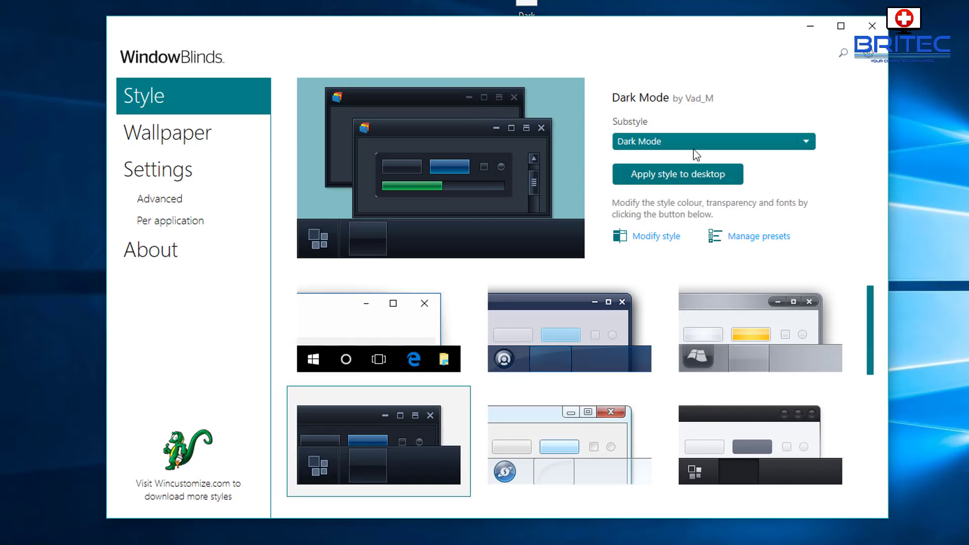
pyautogui.click(807, 142)
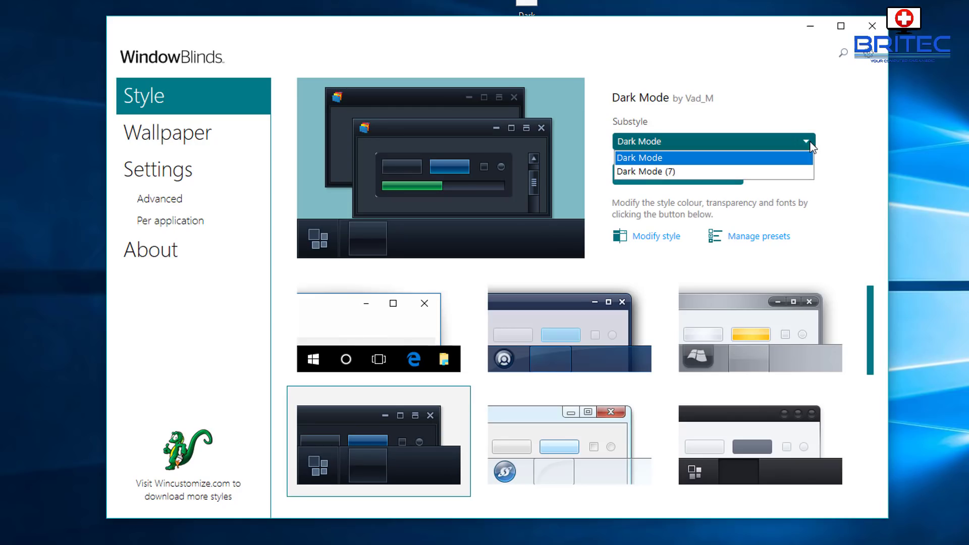
pyautogui.click(809, 146)
pyautogui.click(673, 187)
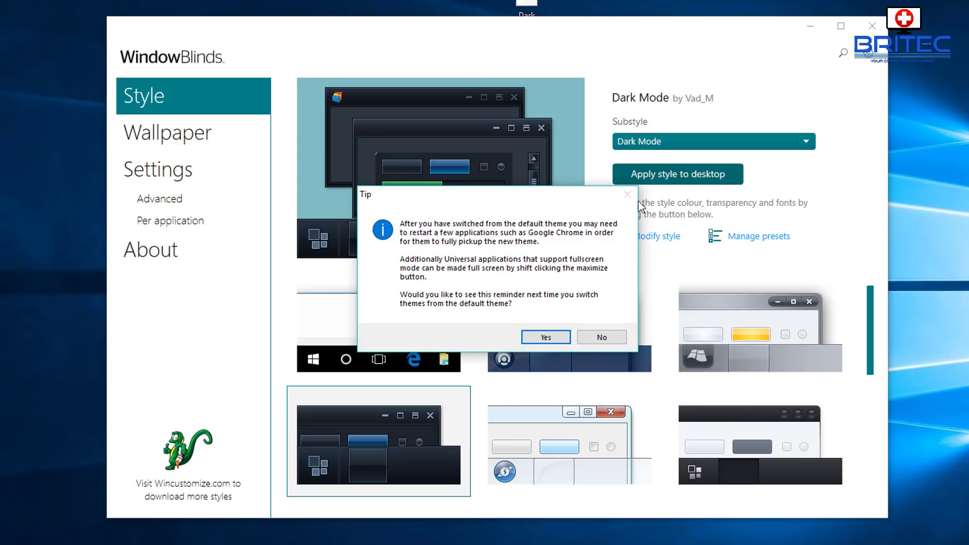
pyautogui.click(545, 337)
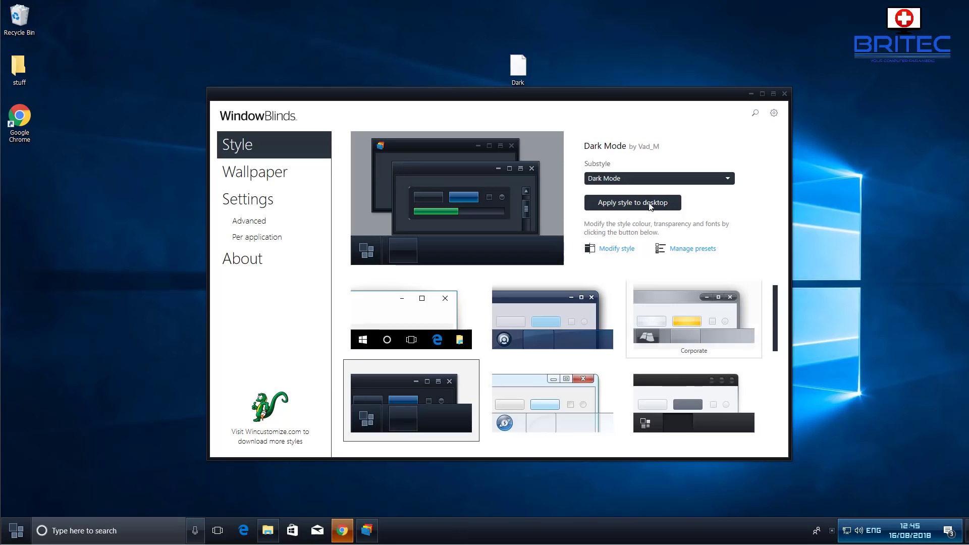
# Step: Minimize WindowBlinds, open the Custom folder, and preview the black wood, metal and wood_i wallpapers one by one
pyautogui.click(750, 94)
pyautogui.doubleClick(478, 170)
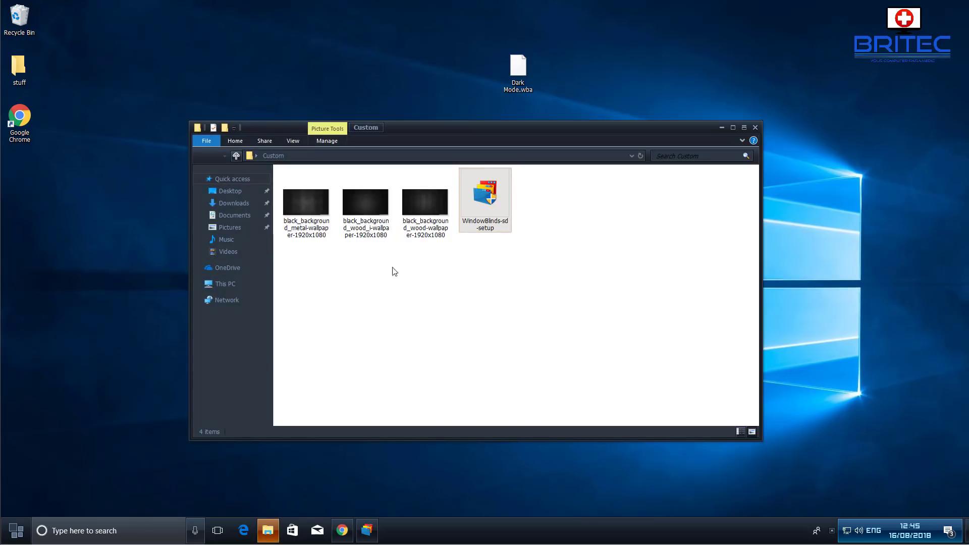
pyautogui.doubleClick(426, 204)
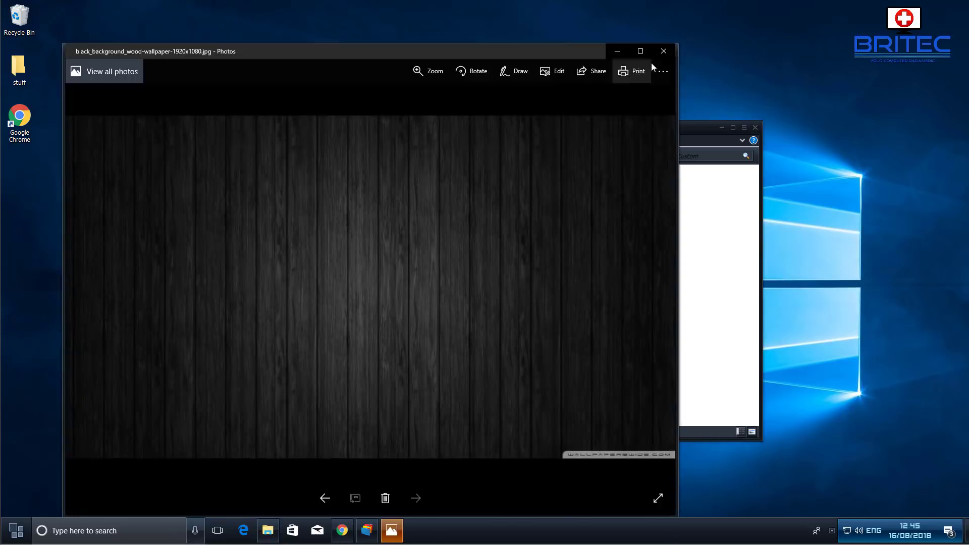
pyautogui.click(663, 51)
pyautogui.click(313, 196)
pyautogui.doubleClick(314, 197)
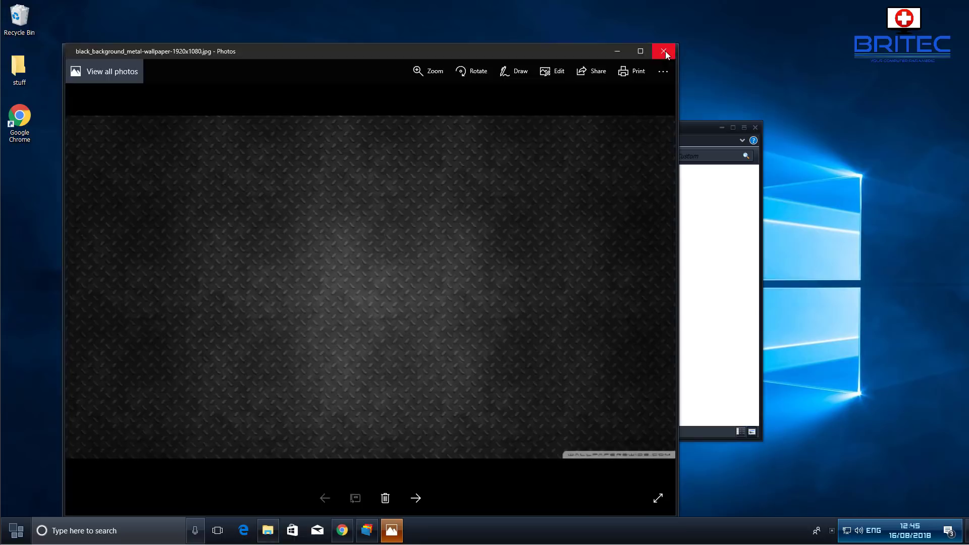
pyautogui.click(663, 51)
pyautogui.click(362, 211)
pyautogui.doubleClick(361, 211)
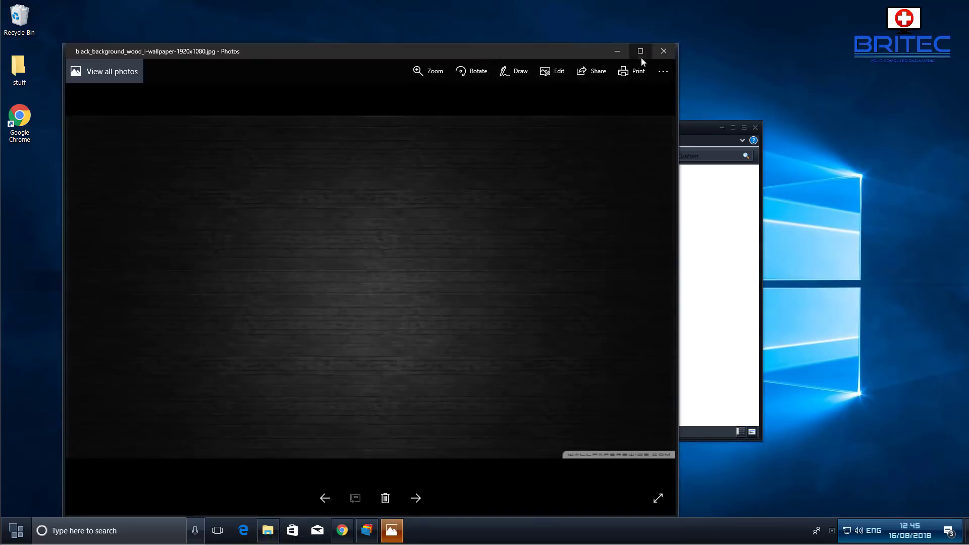
pyautogui.click(663, 51)
# Step: Set the black_background_wood-wallpaper-1920x1080 image from the Custom folder as the desktop background and minimize the folder window
pyautogui.click(423, 201)
pyautogui.rightClick(420, 208)
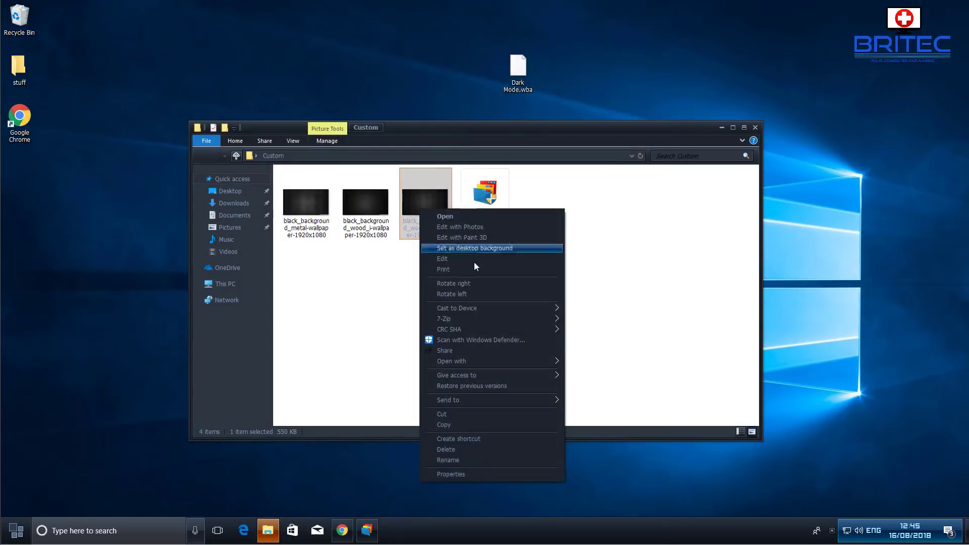
pyautogui.click(479, 249)
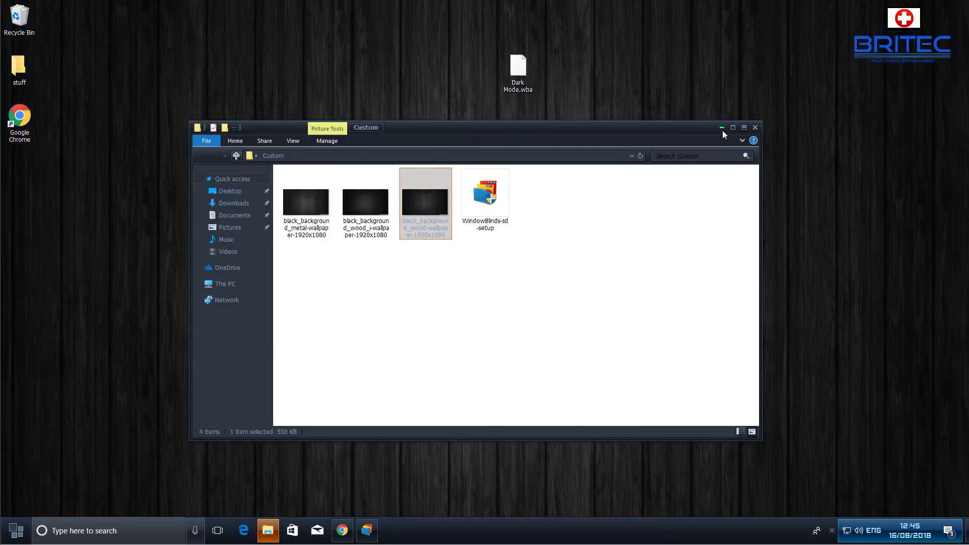
pyautogui.click(722, 128)
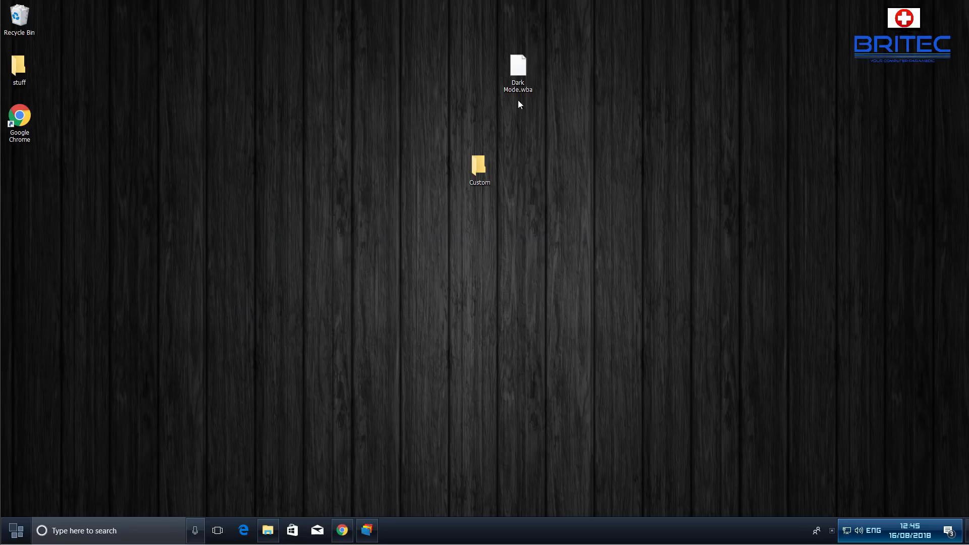
# Step: Move Dark Mode.wba from the desktop into the Custom folder and place that folder below the Google Chrome shortcut
pyautogui.moveTo(517, 68); pyautogui.dragTo(69, 187)
pyautogui.moveTo(483, 169); pyautogui.dragTo(23, 179)
pyautogui.click(282, 293)
# Step: Open Windows Settings from the Start menu to inspect its dark appearance, and close it
pyautogui.click(17, 531)
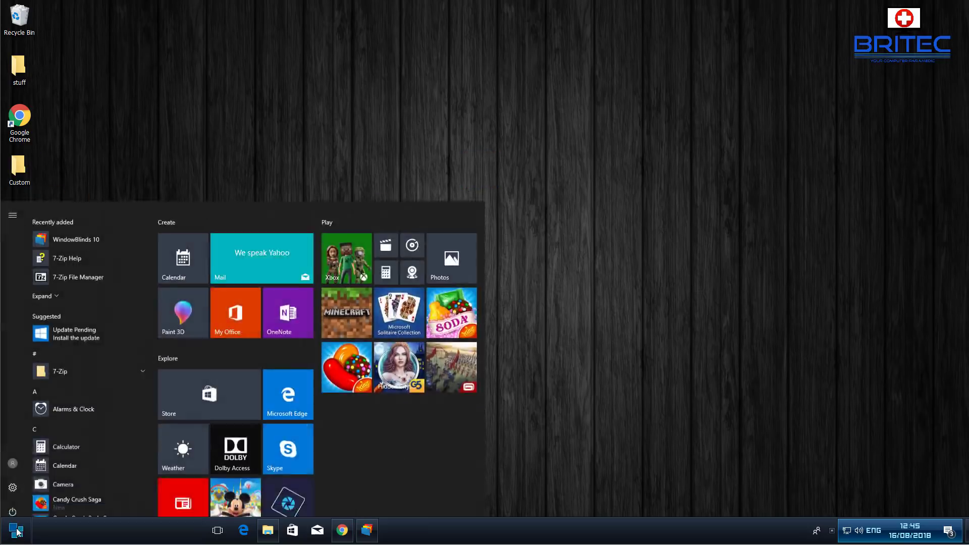
pyautogui.click(13, 480)
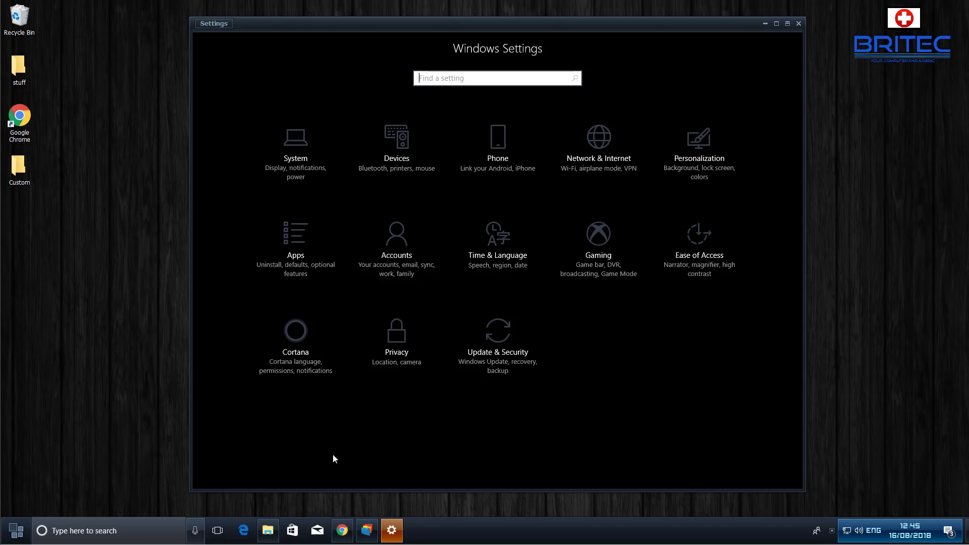
pyautogui.click(798, 24)
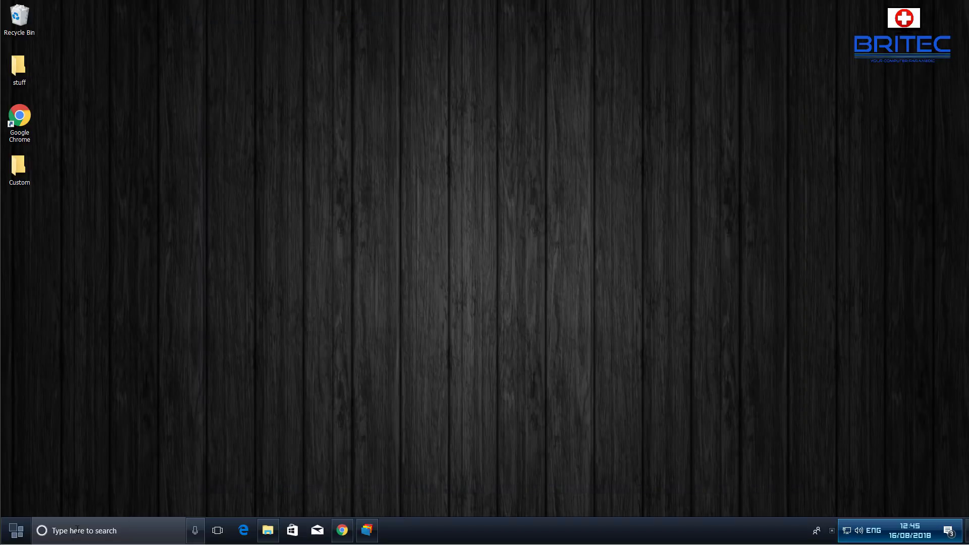
# Step: Search Windows for "control panel", open Control Panel to inspect how the skin looks there, and close it
pyautogui.click(83, 530)
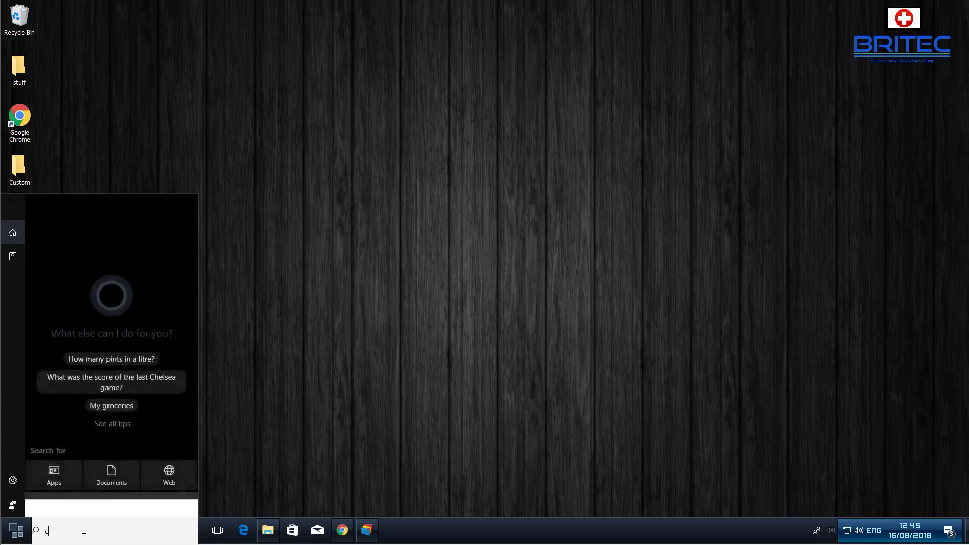
pyautogui.write('control pa')
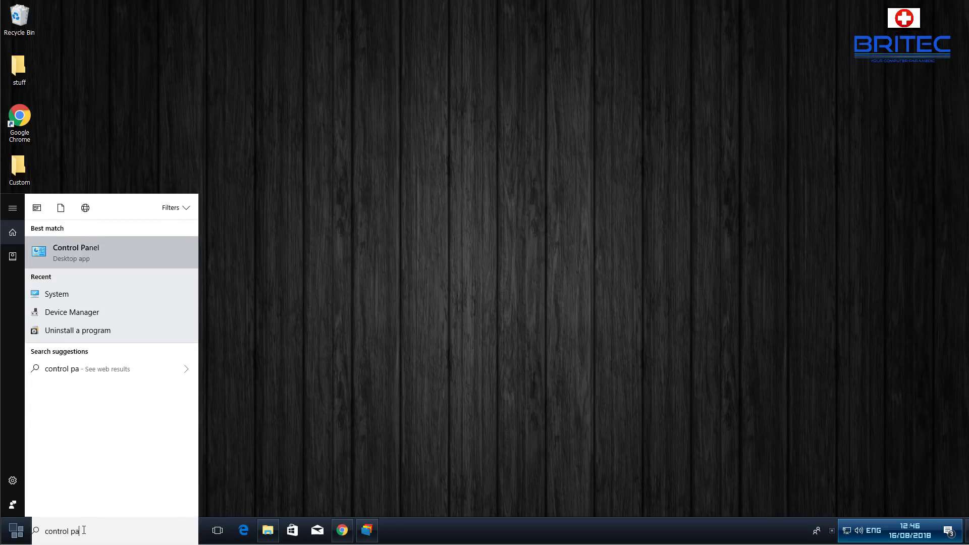
pyautogui.write('nel')
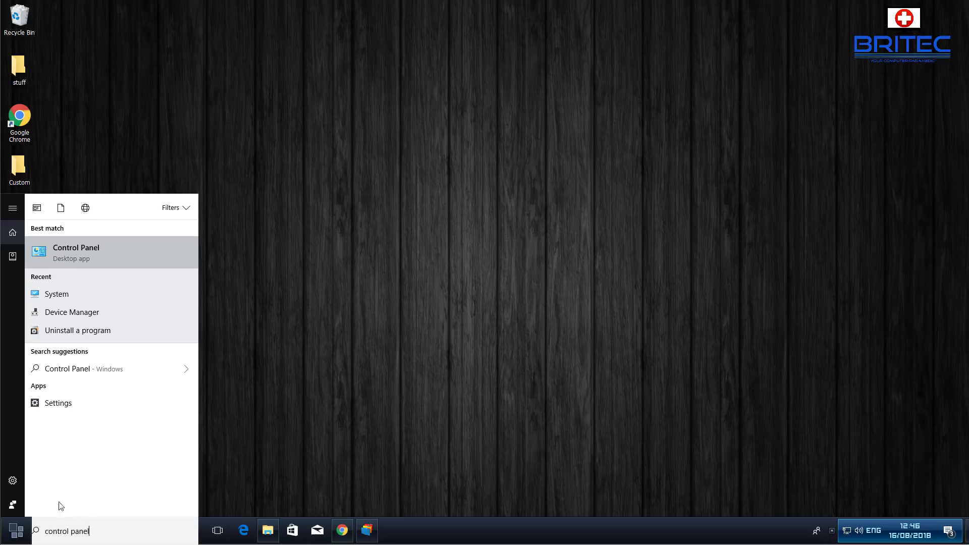
pyautogui.click(112, 254)
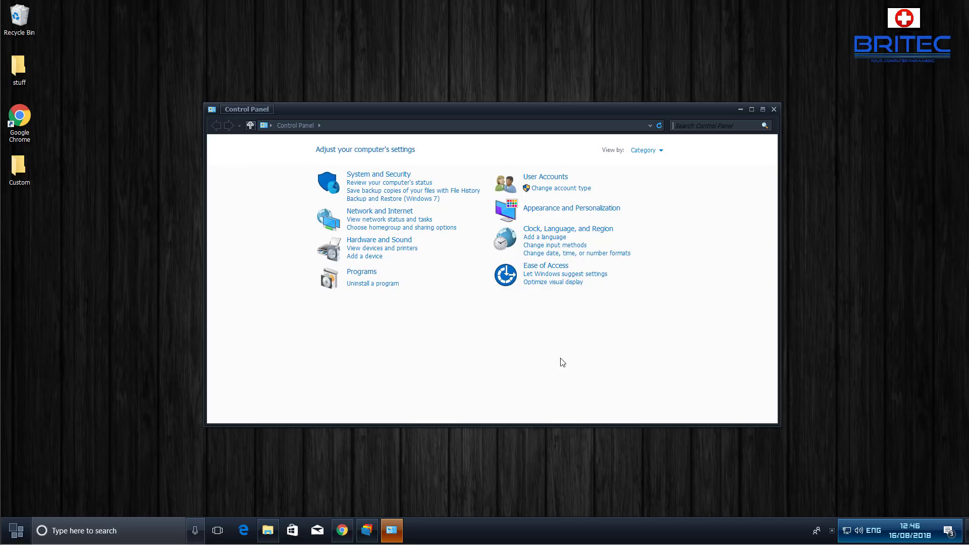
pyautogui.hotkey('alt', 'F4')
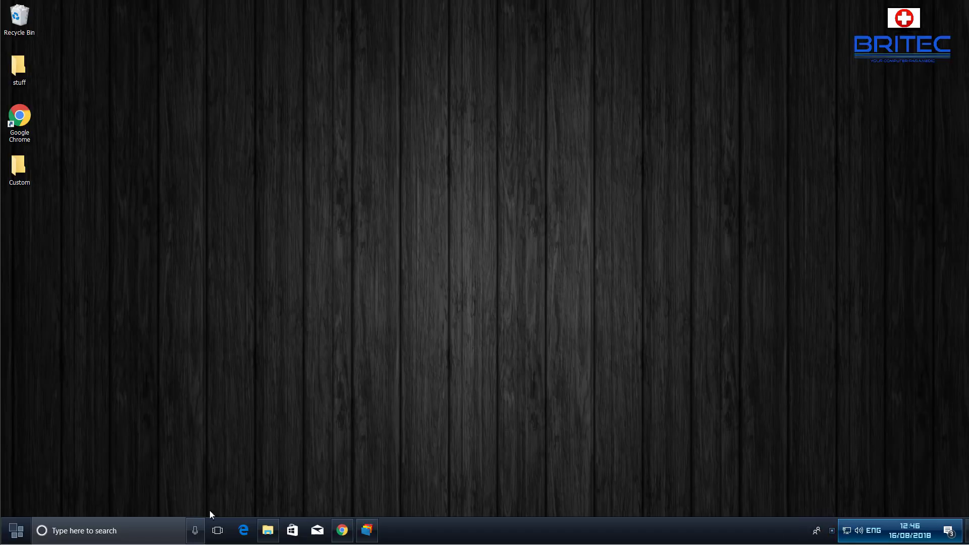
# Step: Inspect the skin on This PC and the Pictures folder in File Explorer, close it, and check the Start menu
pyautogui.click(268, 529)
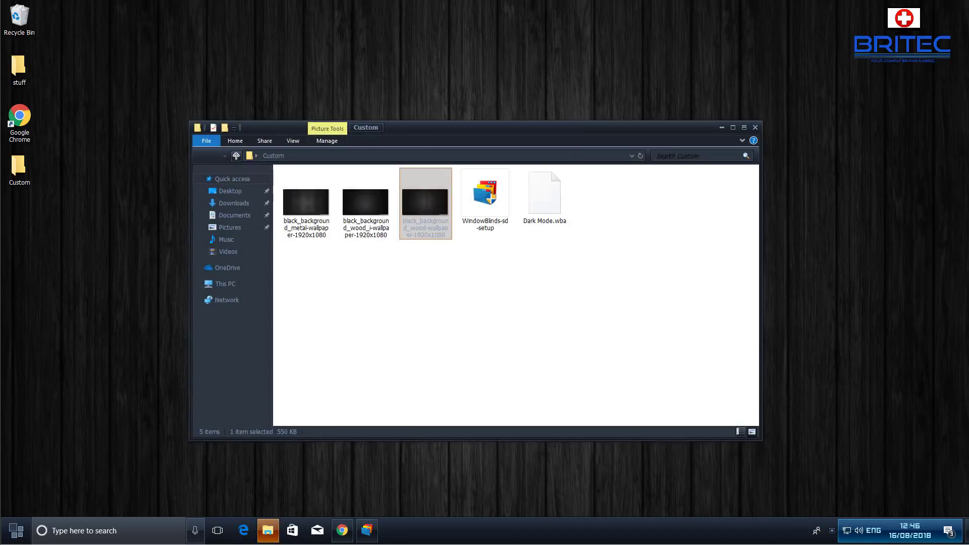
pyautogui.click(225, 284)
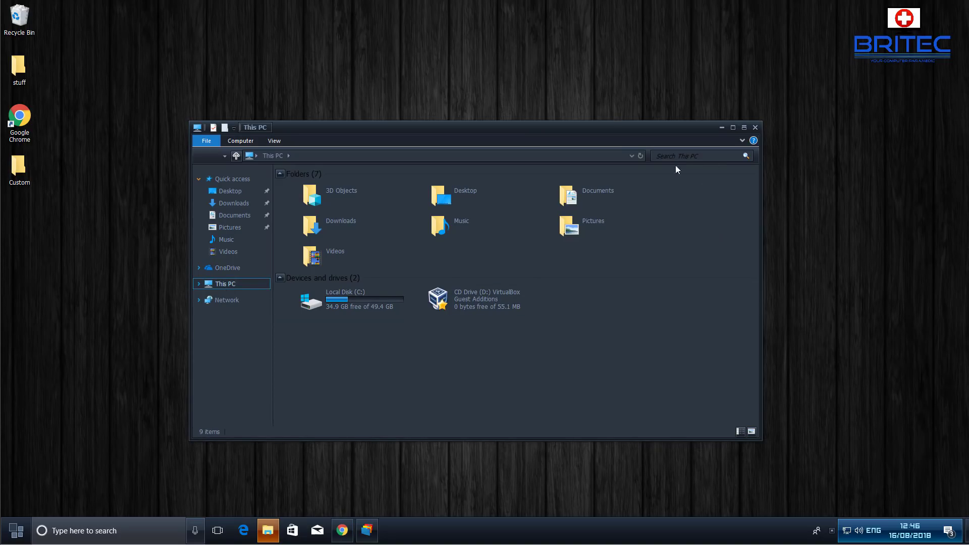
pyautogui.doubleClick(596, 222)
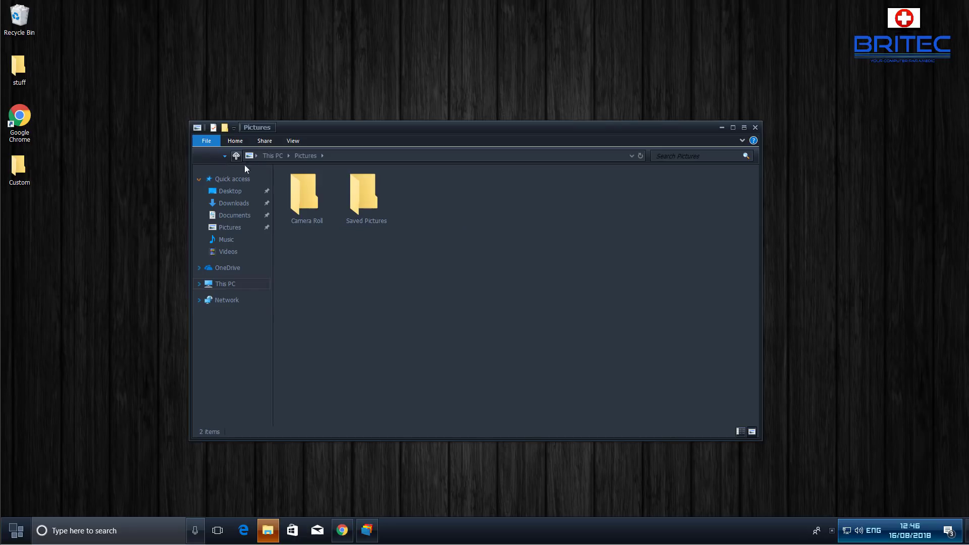
pyautogui.click(220, 284)
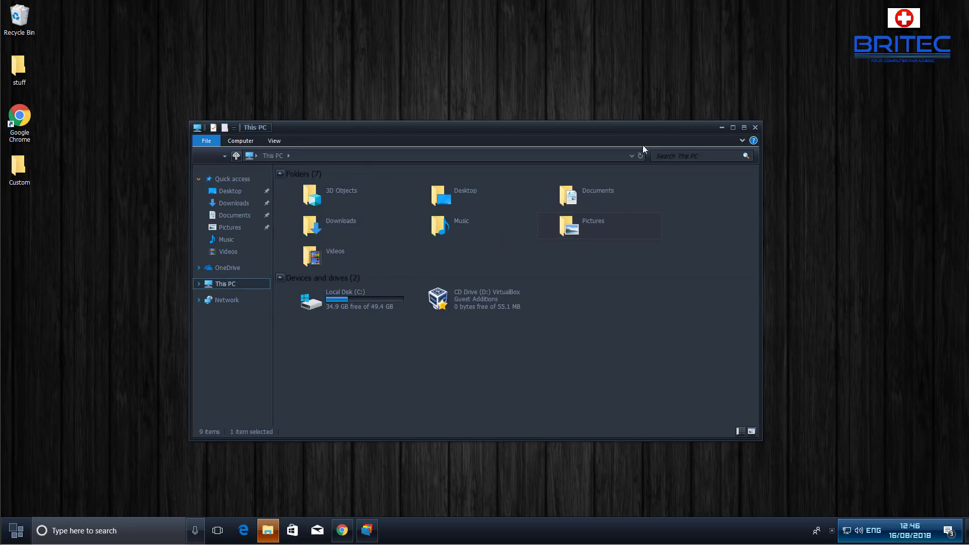
pyautogui.click(755, 129)
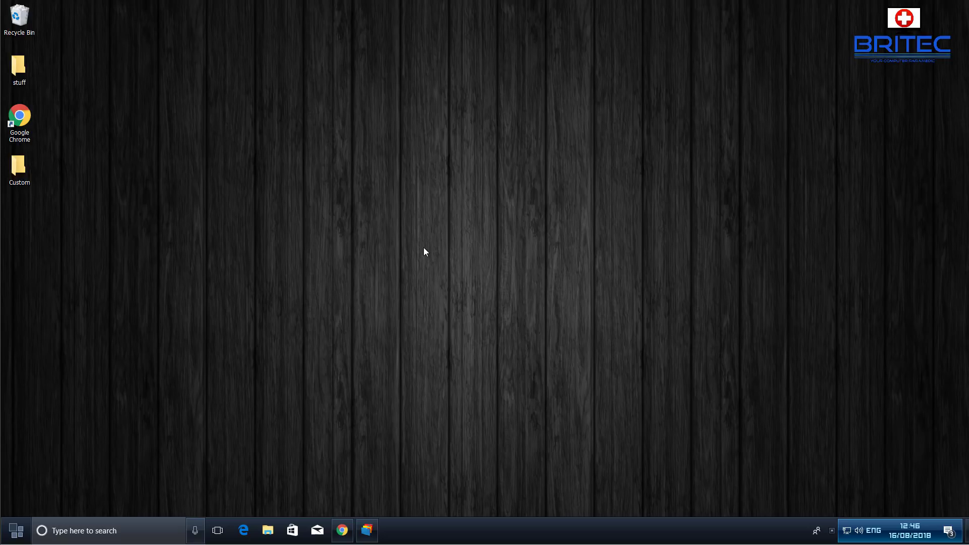
pyautogui.click(16, 528)
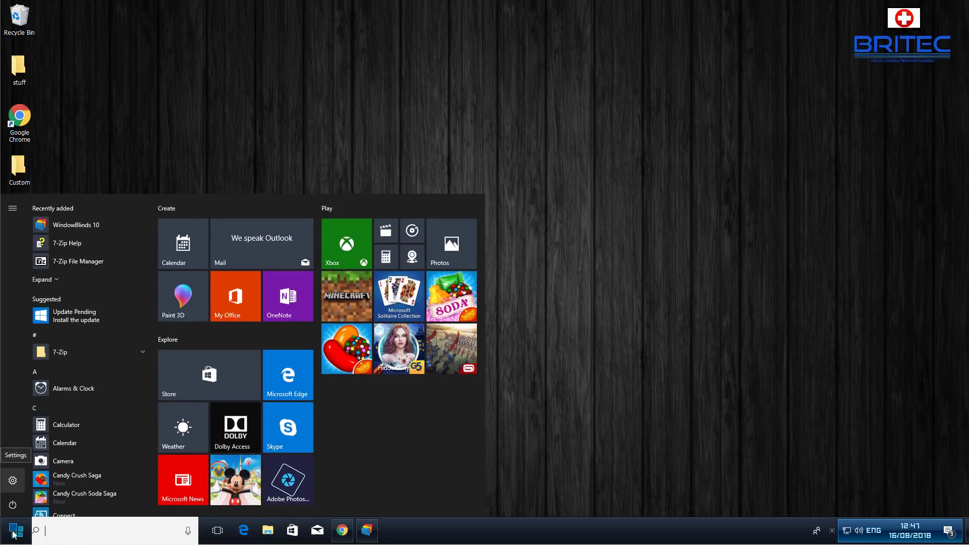
pyautogui.click(673, 299)
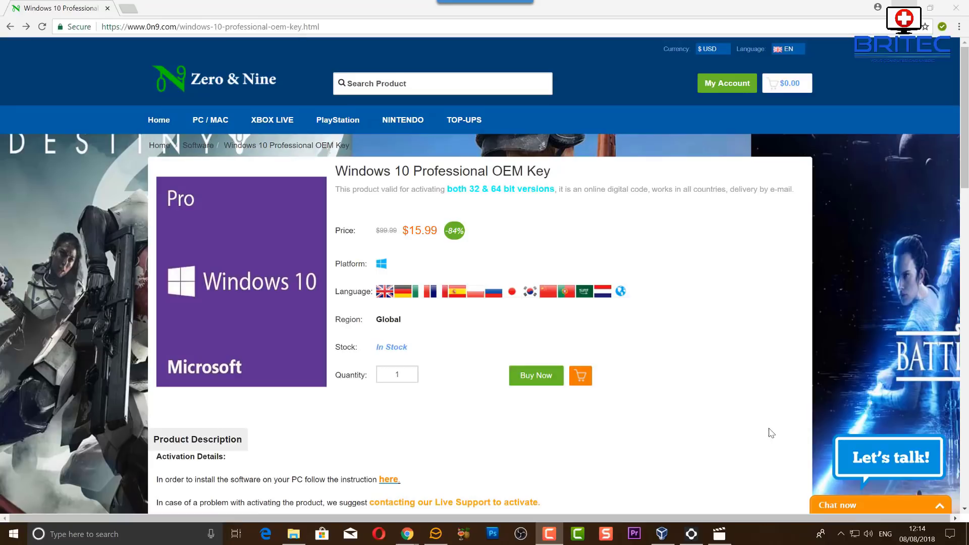
# Step: Order one Windows 10 Professional OEM Key in the Zero & Nine web store and apply the discount code at checkout
pyautogui.click(529, 381)
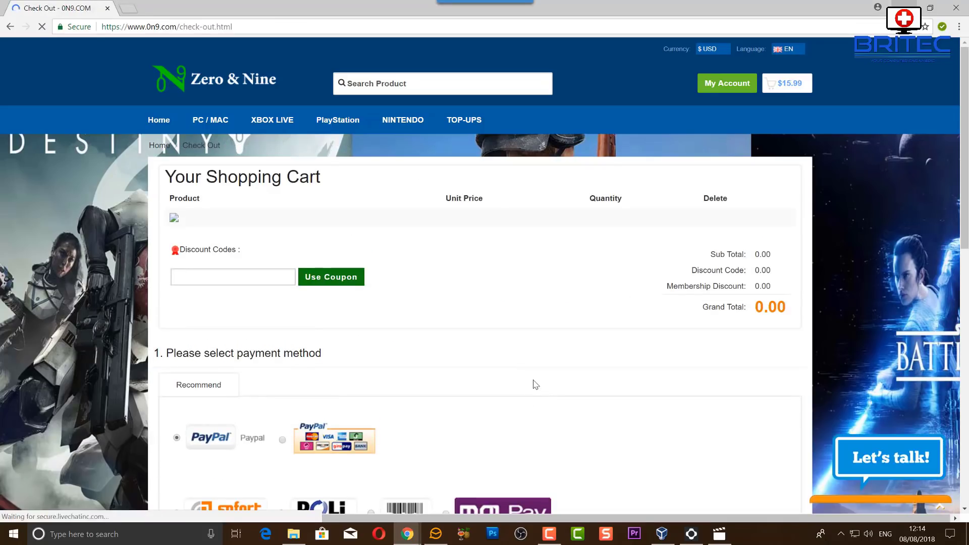
pyautogui.click(199, 277)
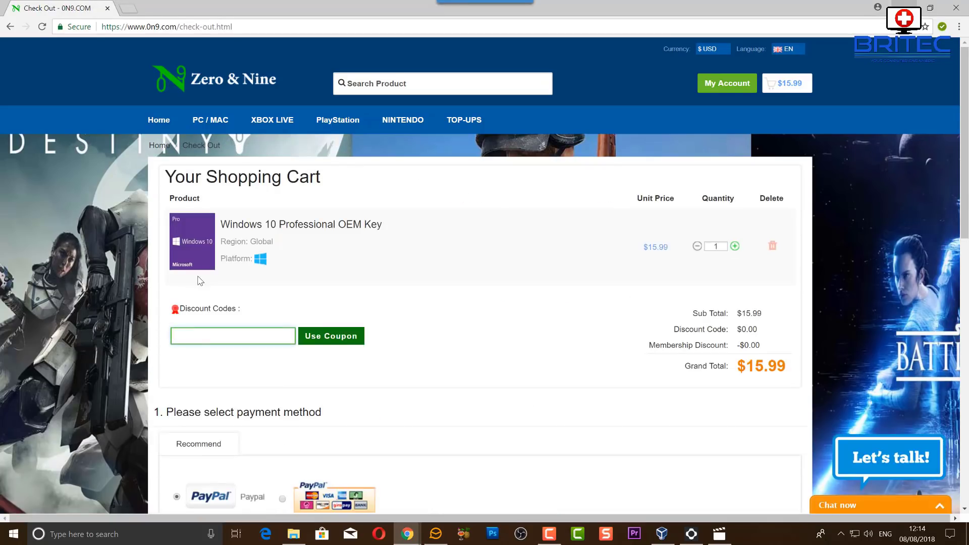
pyautogui.write('Brian-W')
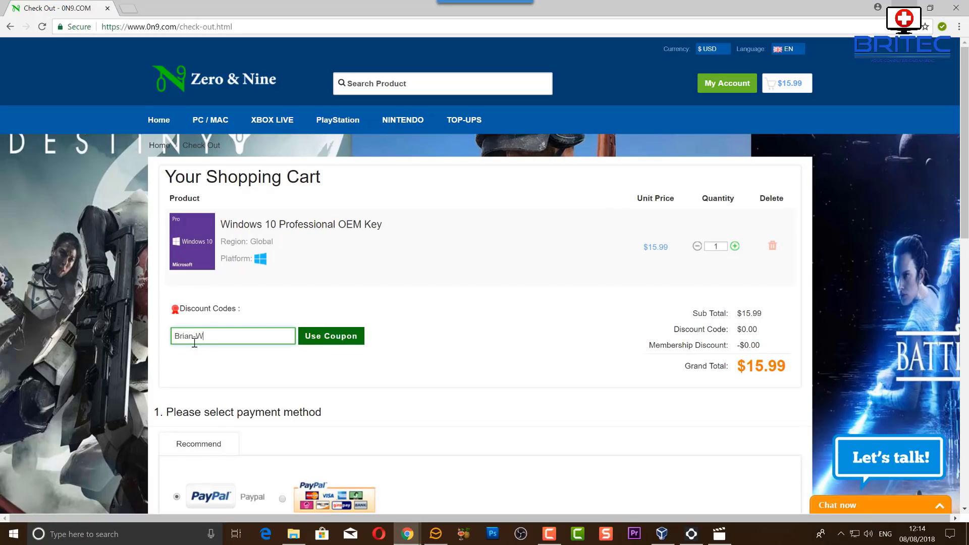
pyautogui.click(332, 342)
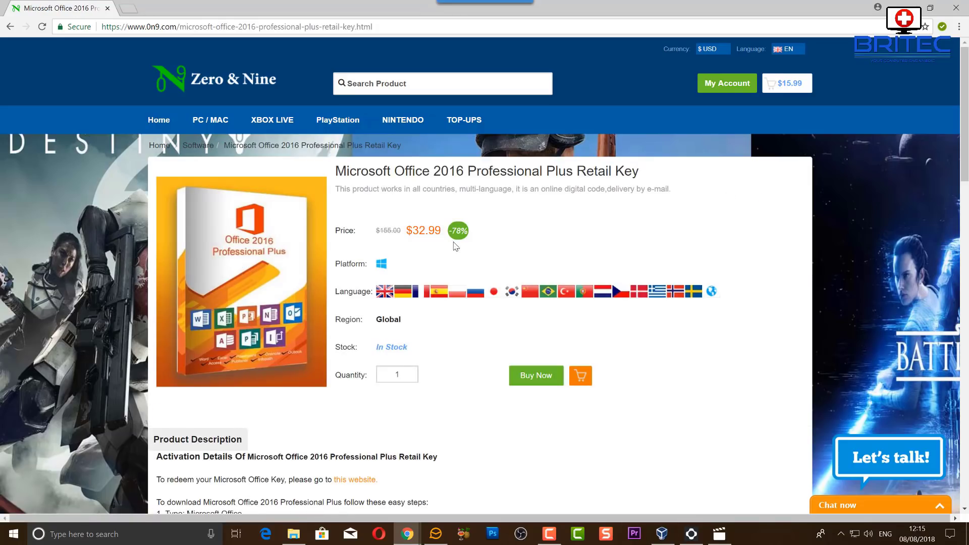
# Step: Add one Microsoft Office 2016 Professional Plus Retail Key to the cart and apply its discount code at checkout
pyautogui.click(530, 379)
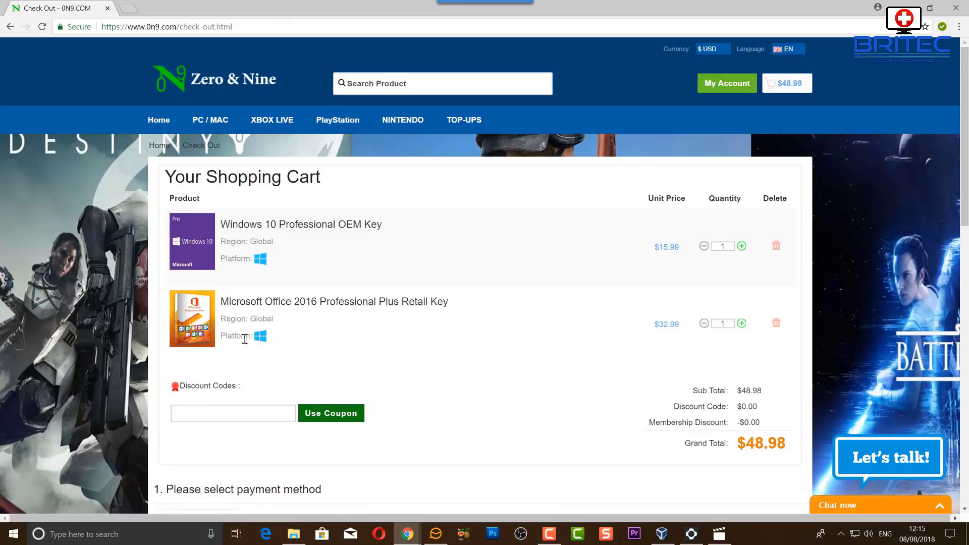
pyautogui.click(205, 413)
pyautogui.write('Brian-M')
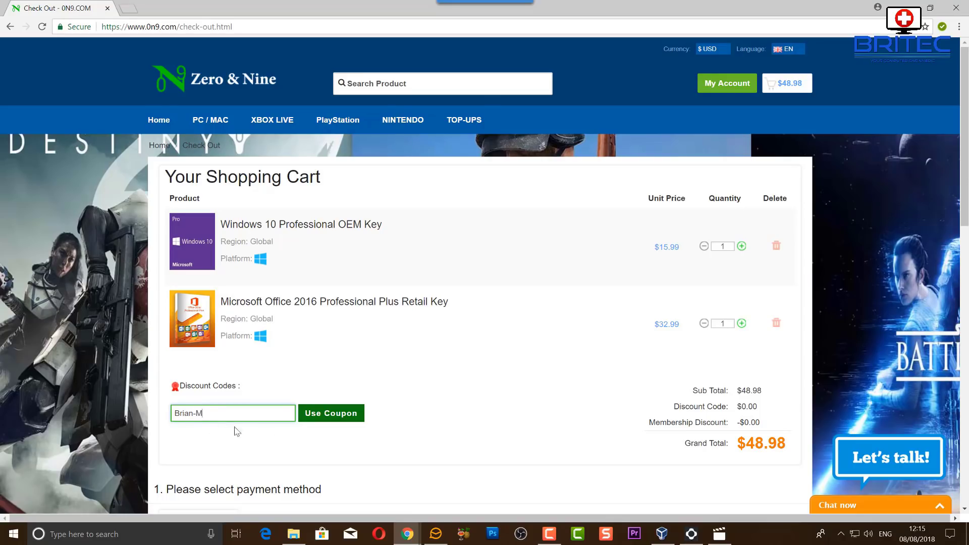
pyautogui.click(328, 422)
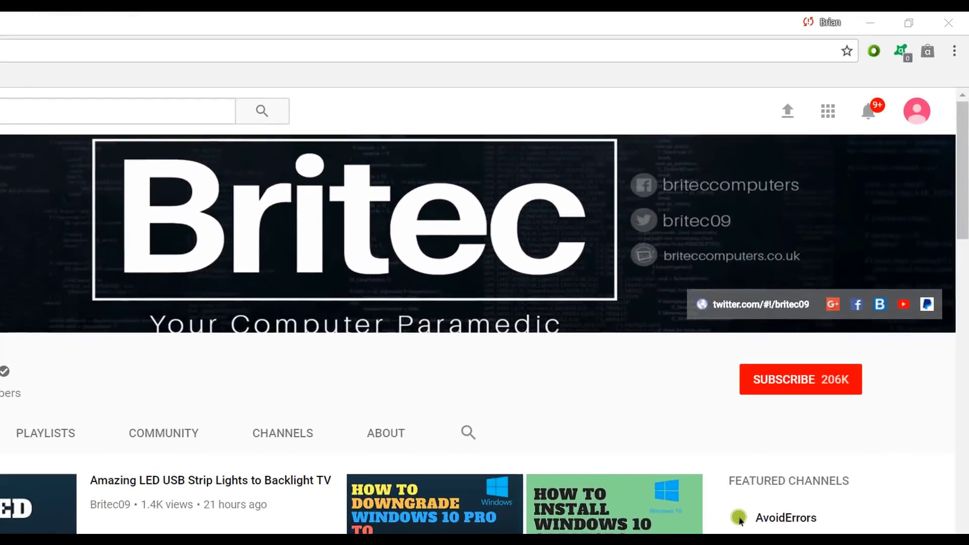
# Step: Subscribe to the Britec channel on YouTube
pyautogui.click(811, 391)
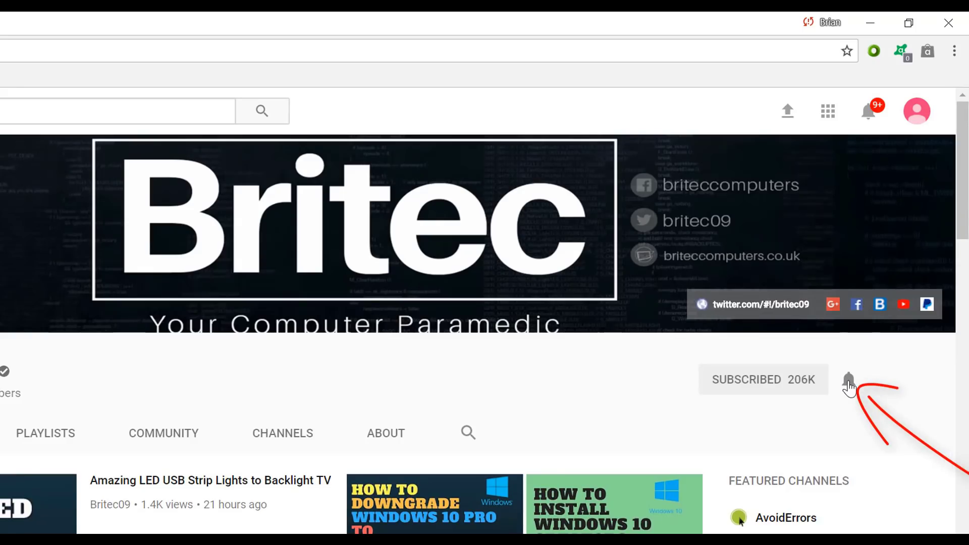